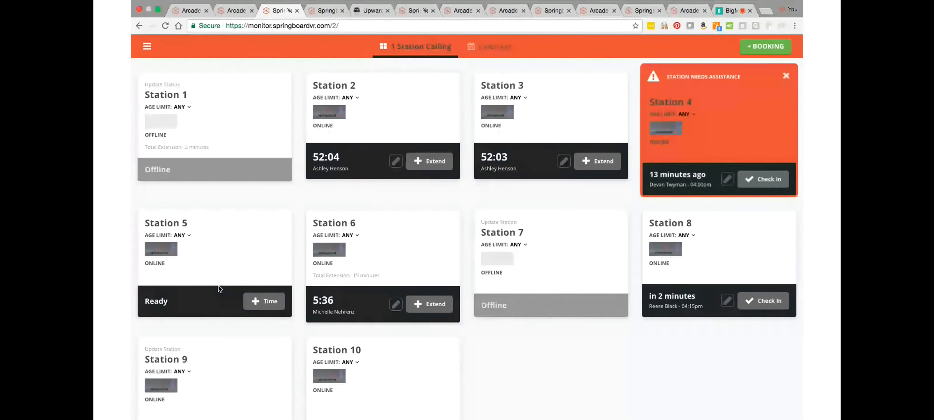
# Step: Review the start and extend time options for Station 5 and dismiss the assistance alert on Station 4
pyautogui.click(270, 308)
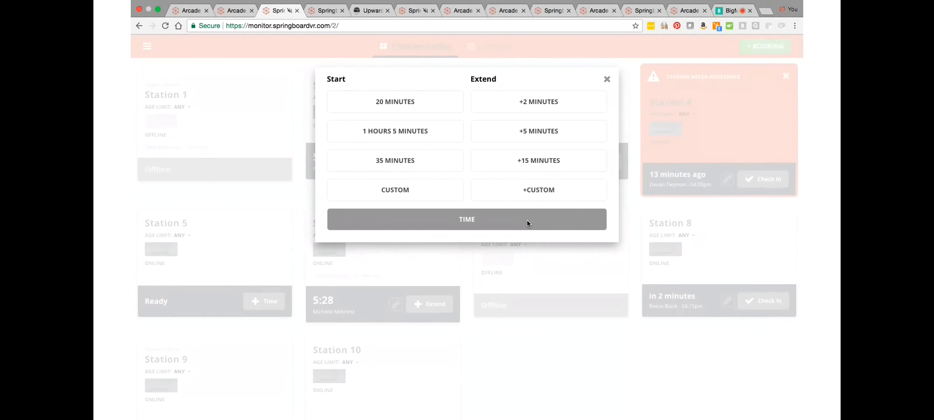
pyautogui.click(607, 80)
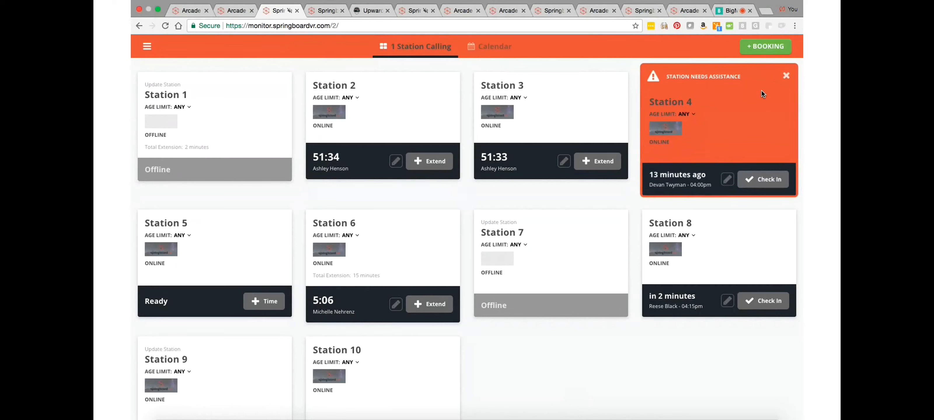
pyautogui.click(786, 77)
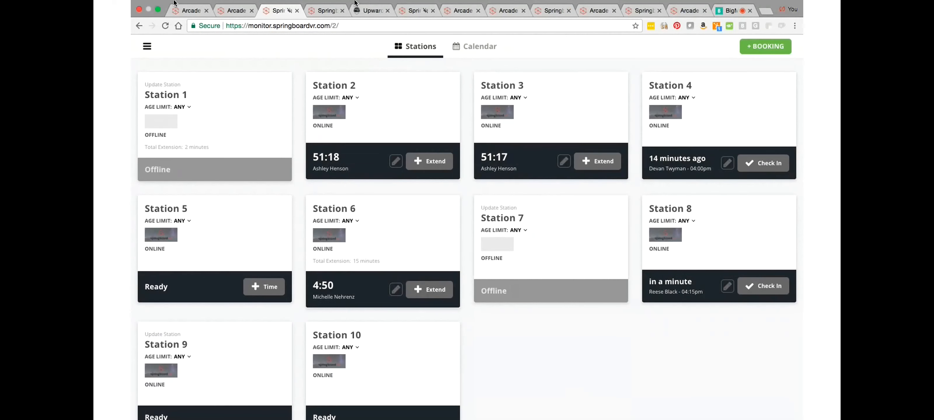
# Step: Check the start and extend time options in the Penn Square Mall location settings and return to its stations overview
pyautogui.click(147, 47)
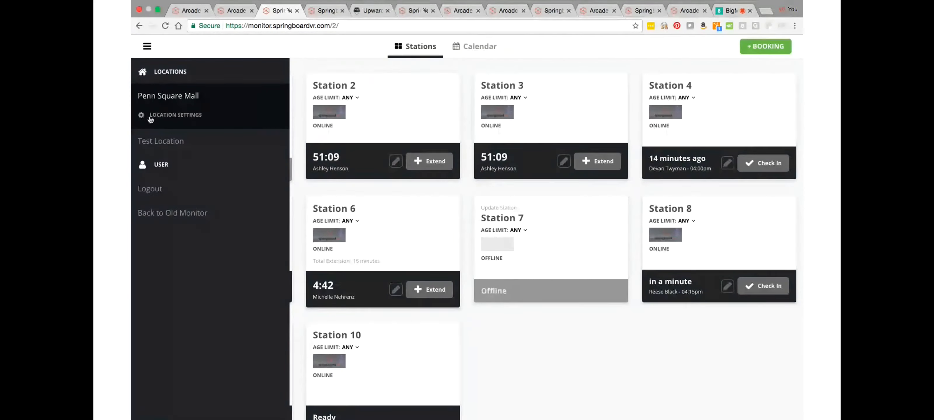
pyautogui.click(182, 116)
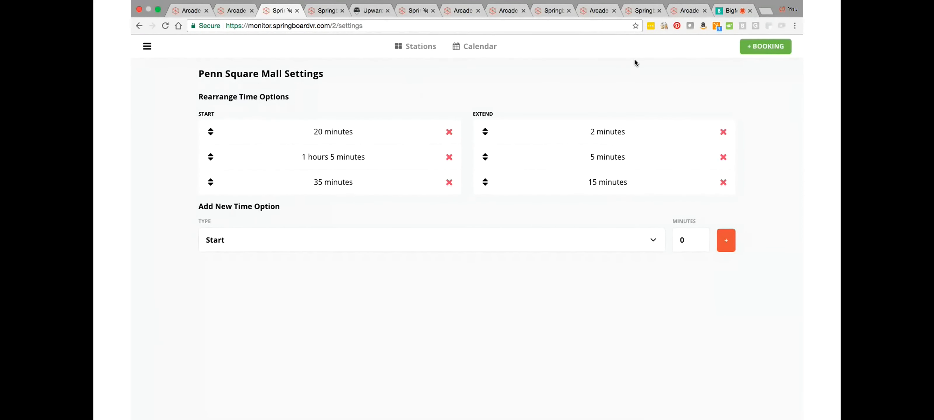
pyautogui.click(147, 47)
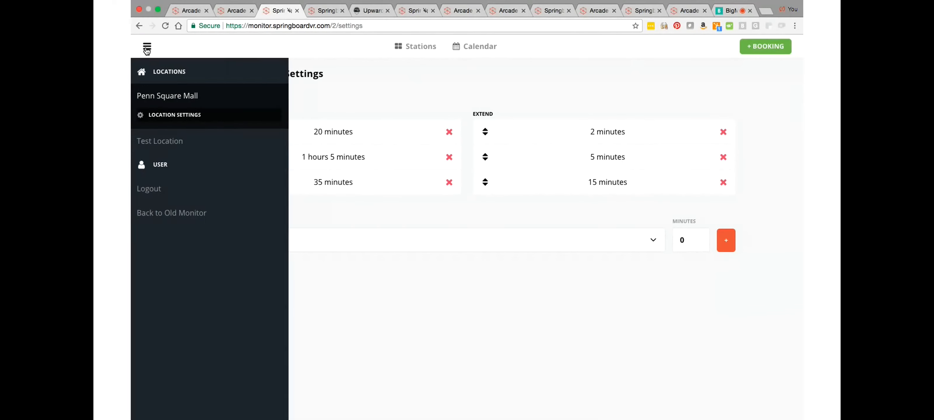
pyautogui.click(155, 98)
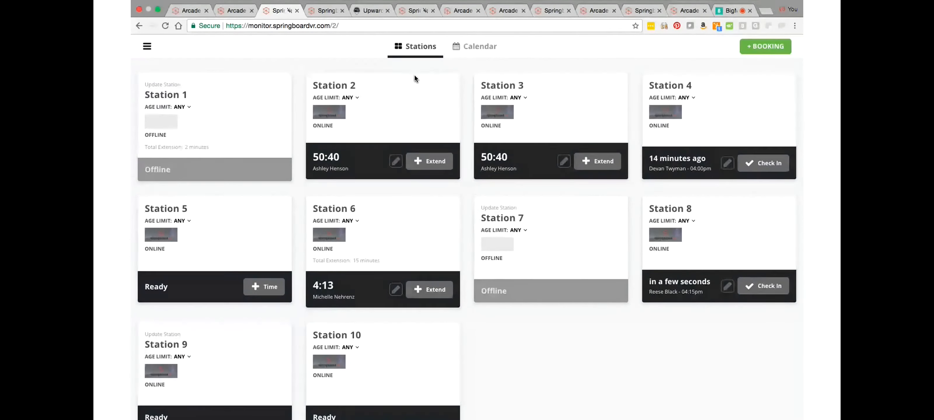
# Step: Open the Station 2 settings in the staging monitor and try the station's turn-on and restart commands
pyautogui.click(327, 11)
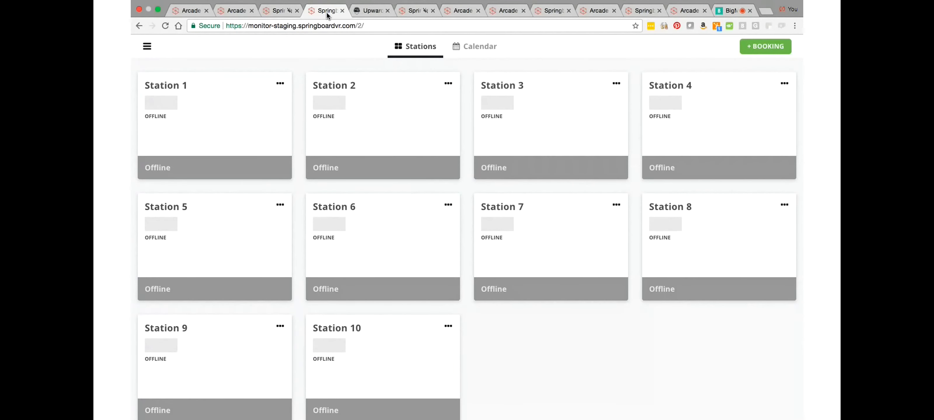
pyautogui.click(449, 83)
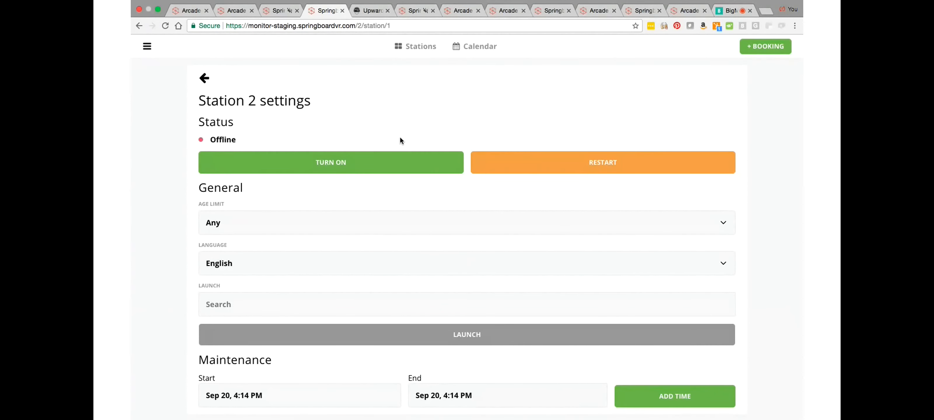
pyautogui.click(327, 160)
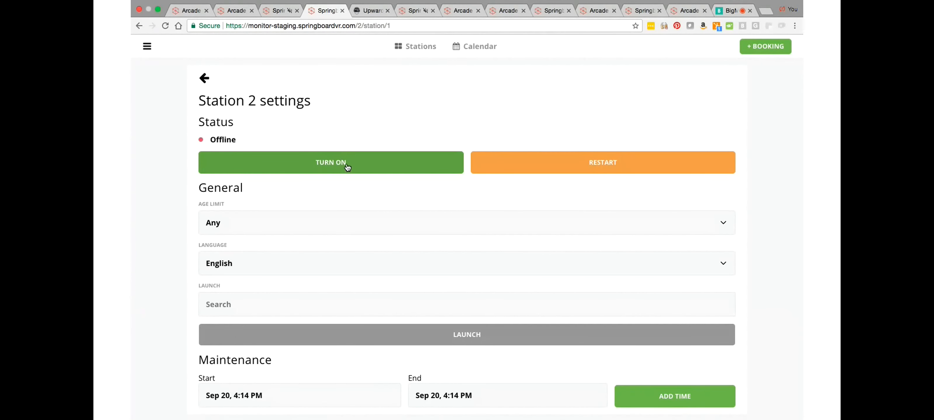
pyautogui.click(349, 167)
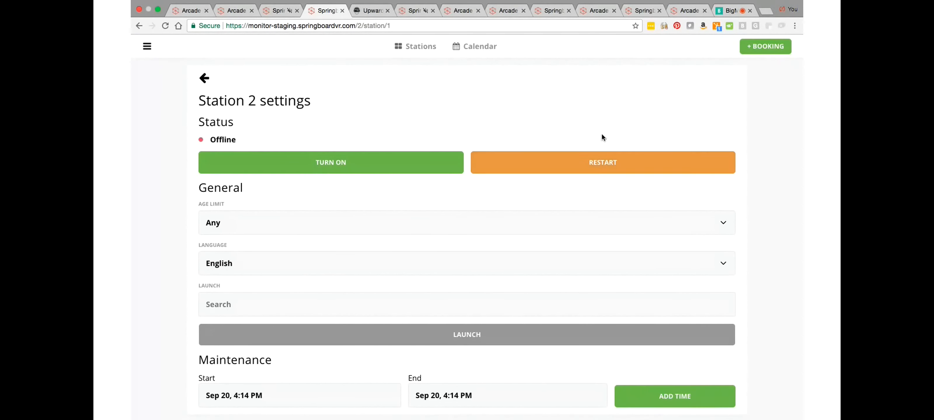
pyautogui.click(589, 170)
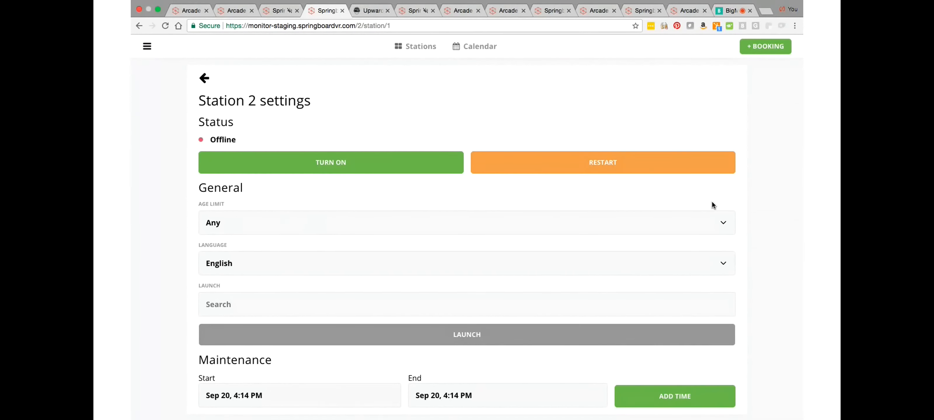
# Step: Examine the available age limit and language choices in the general settings of Station 2
pyautogui.click(722, 223)
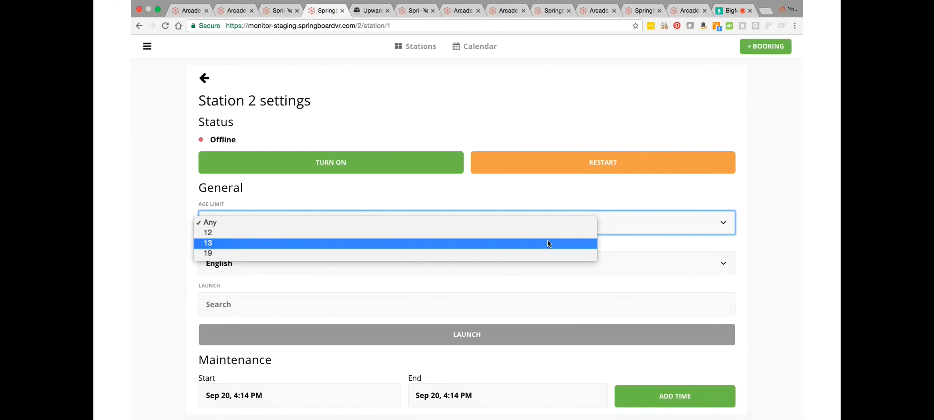
pyautogui.click(651, 241)
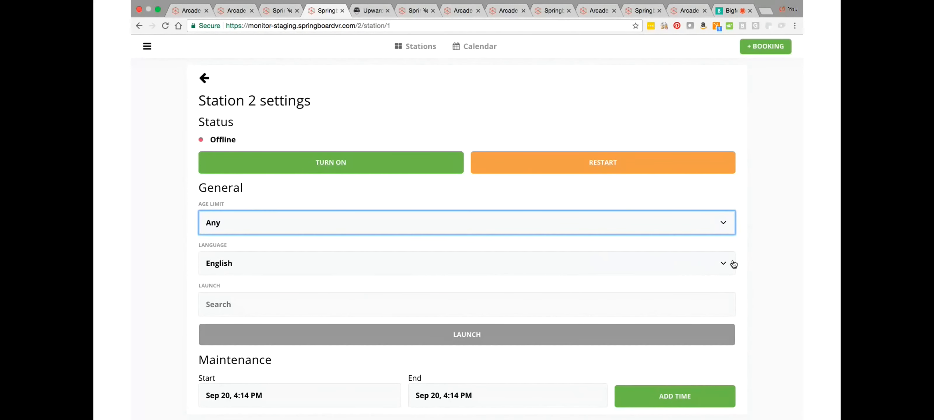
pyautogui.click(723, 265)
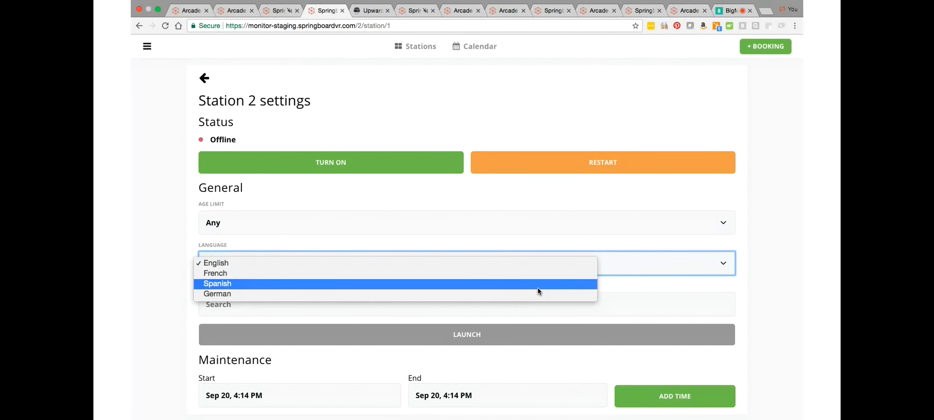
pyautogui.click(615, 245)
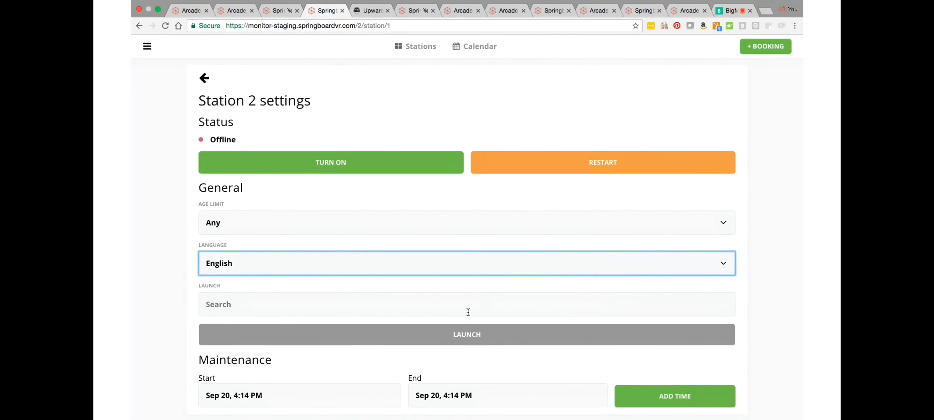
# Step: Search the launch titles for "Job" and select Job Simulator as the game to launch on Station 2
pyautogui.click(347, 304)
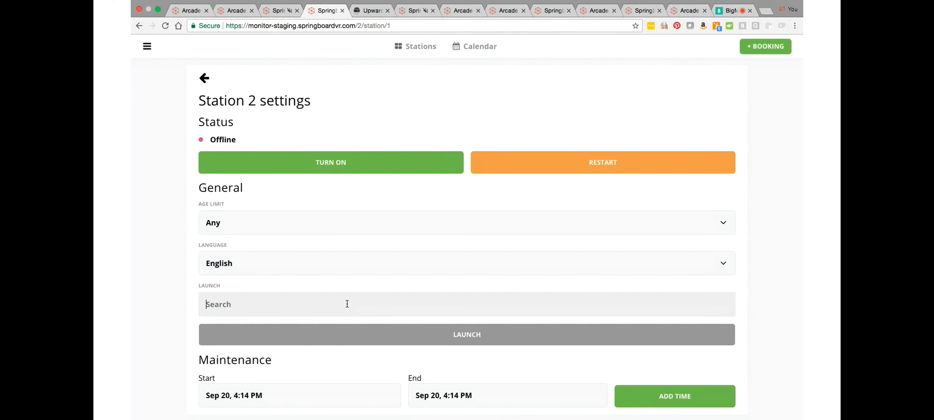
pyautogui.write('JOb')
pyautogui.click(298, 328)
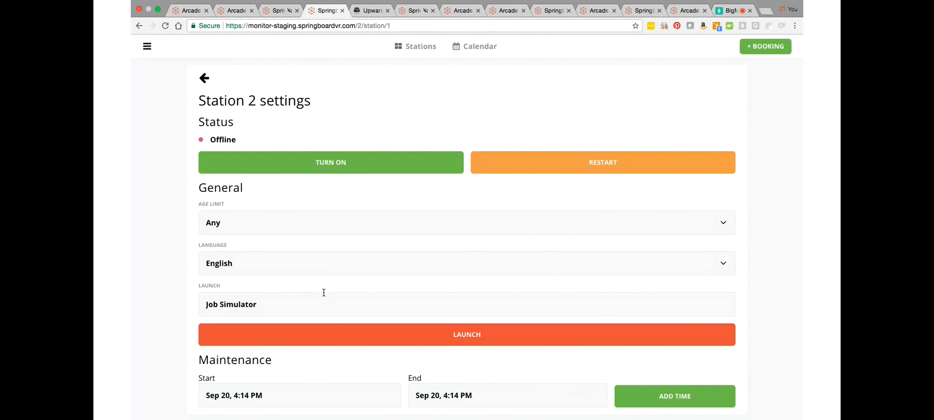
pyautogui.scroll(-1, 386, 358)
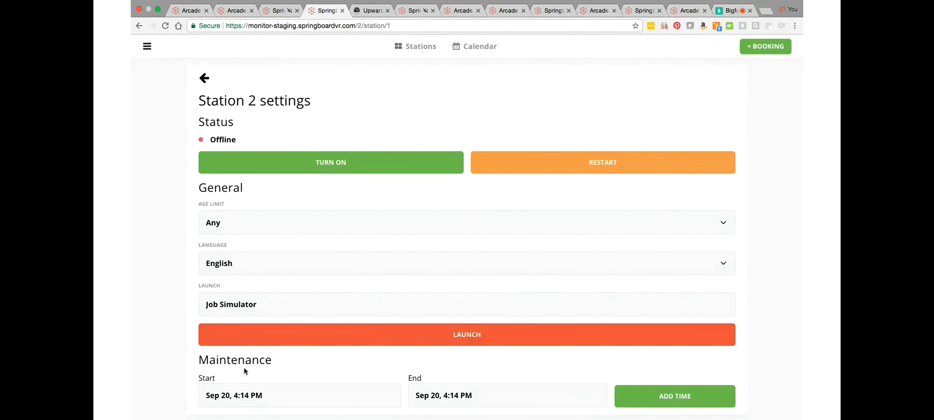
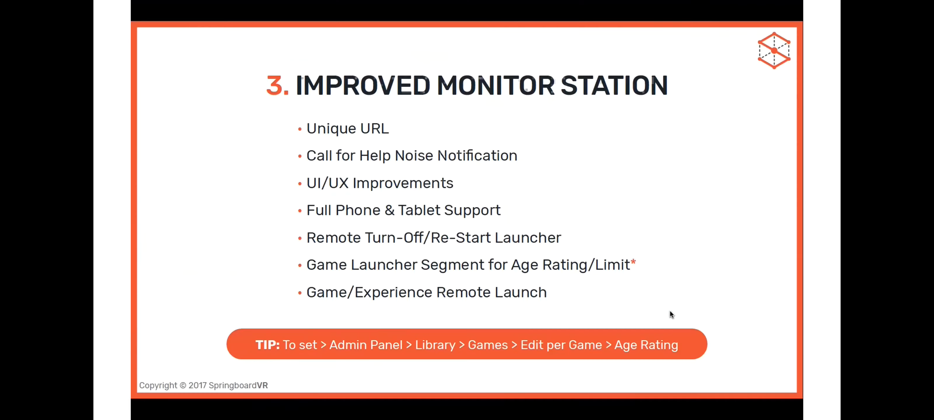
# Step: Advance to the Booking Enhancements slide, then switch to the Upward VR website and open its booking form
pyautogui.press('Right')
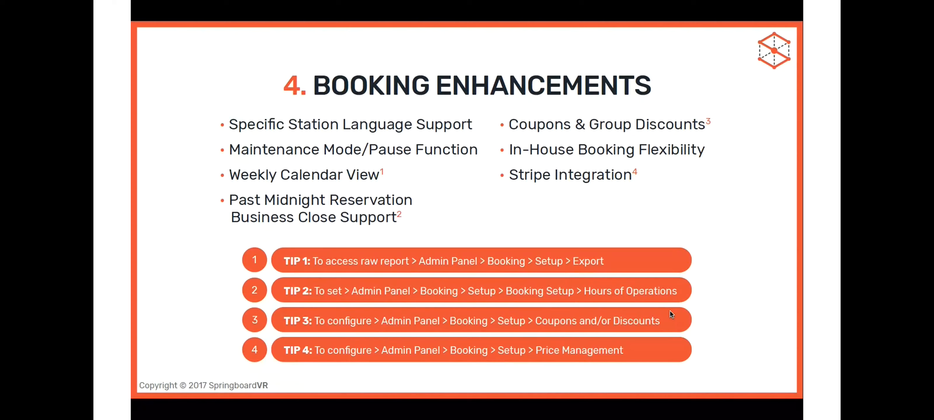
pyautogui.press('Escape')
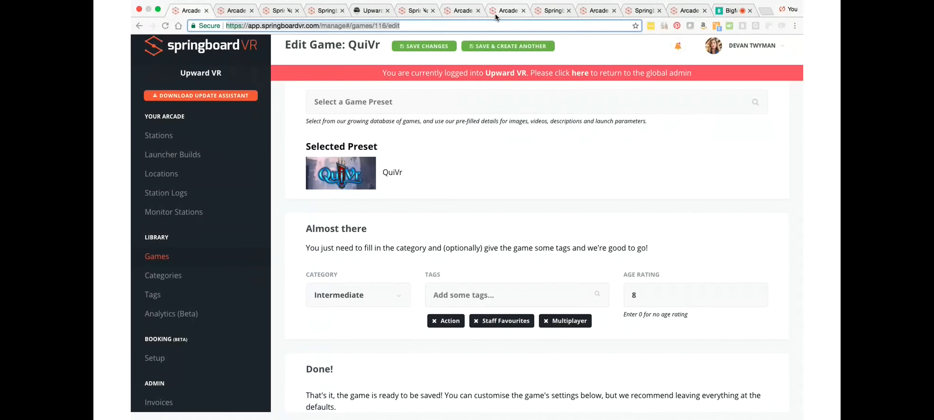
pyautogui.click(365, 22)
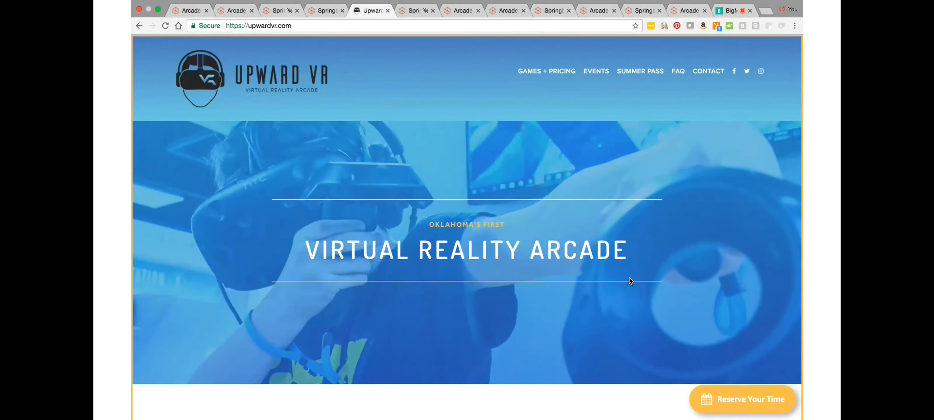
pyautogui.scroll(-2, 629, 278)
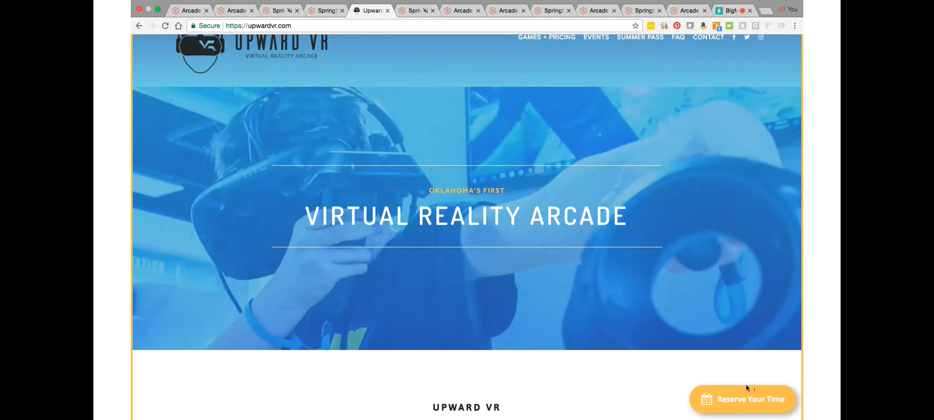
pyautogui.click(745, 406)
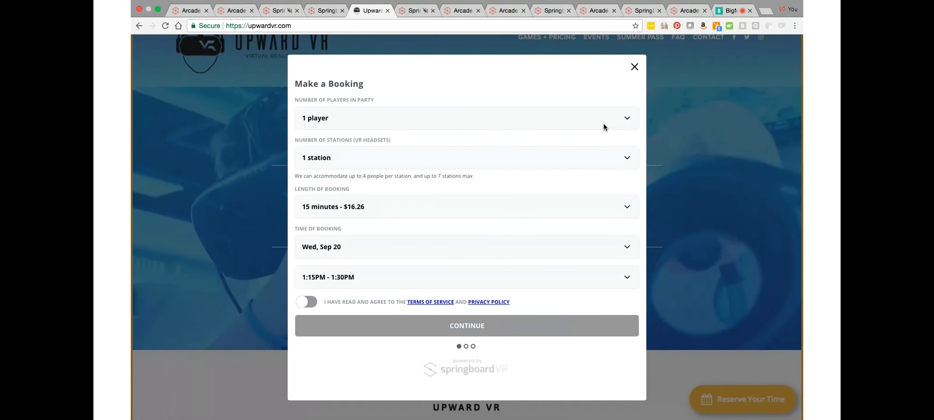
# Step: Set the booking party to 5 players and examine the available station counts and time slots
pyautogui.click(626, 118)
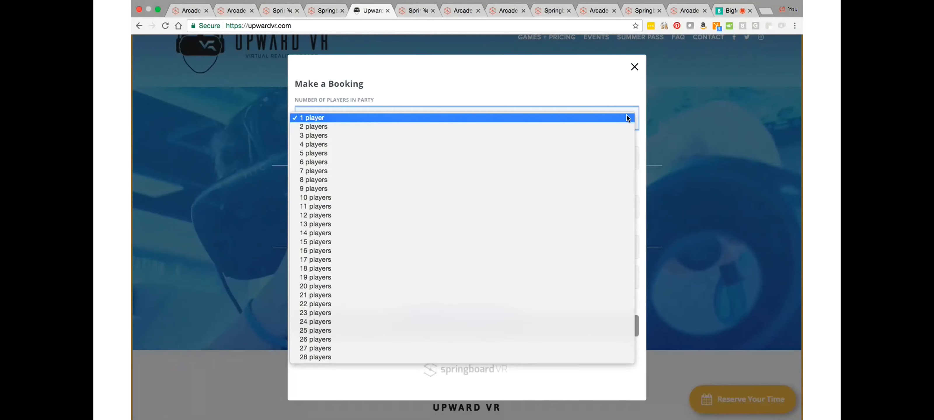
pyautogui.click(606, 154)
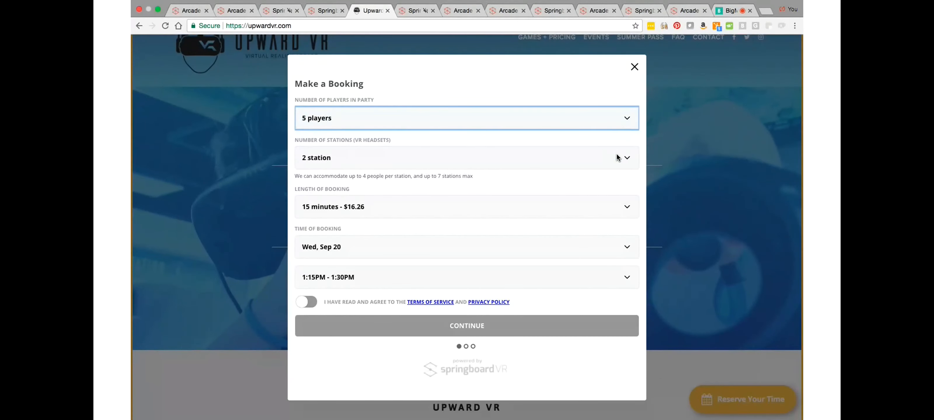
pyautogui.click(627, 158)
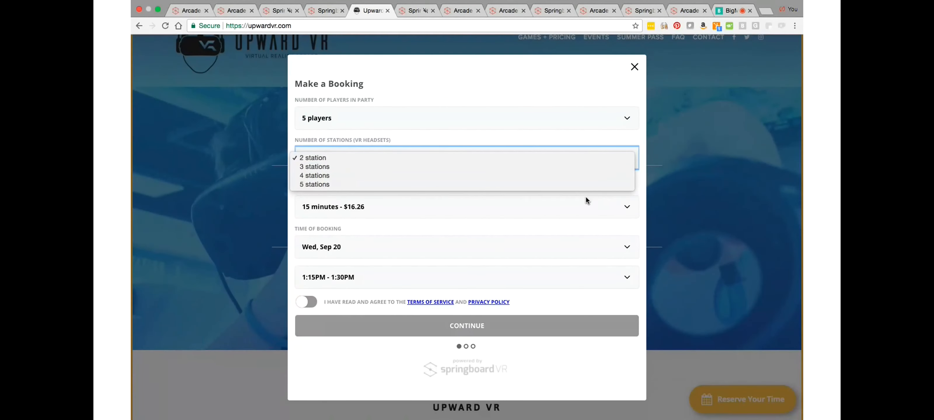
pyautogui.click(578, 139)
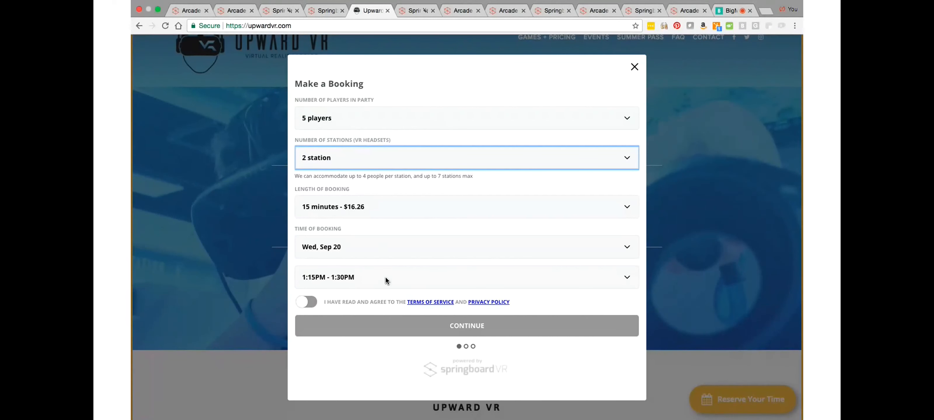
pyautogui.click(626, 277)
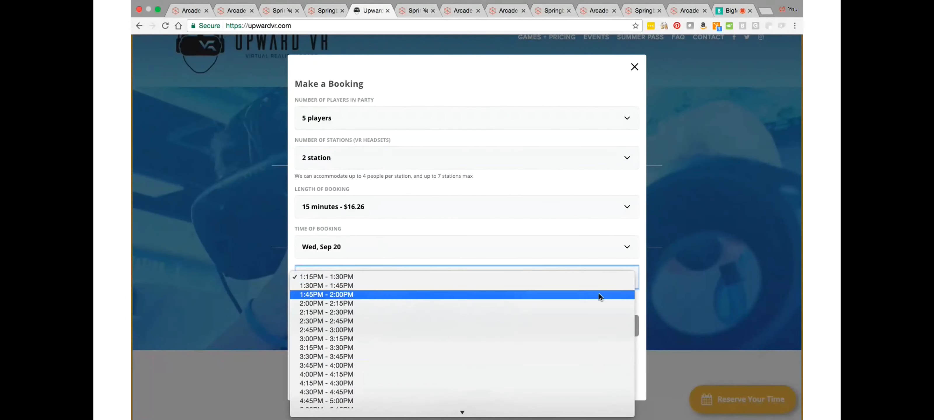
pyautogui.click(561, 233)
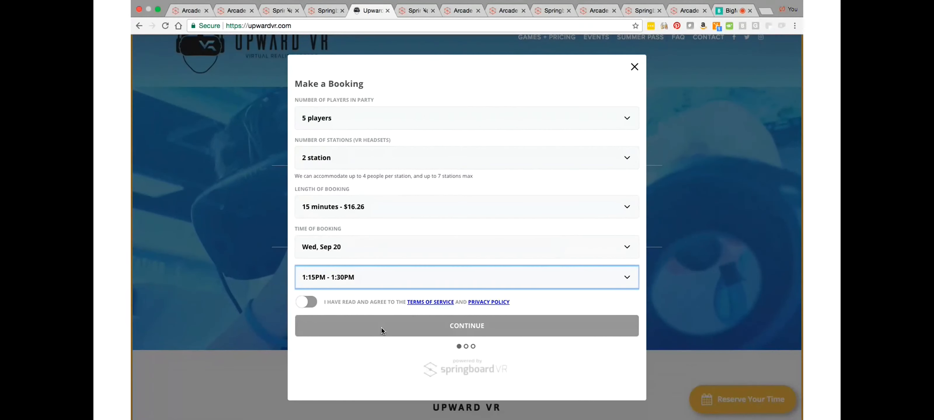
# Step: Switch to the SpringboardVR monitor, check in the waiting Station 4 booking with its charge accepted and start the session
pyautogui.click(412, 11)
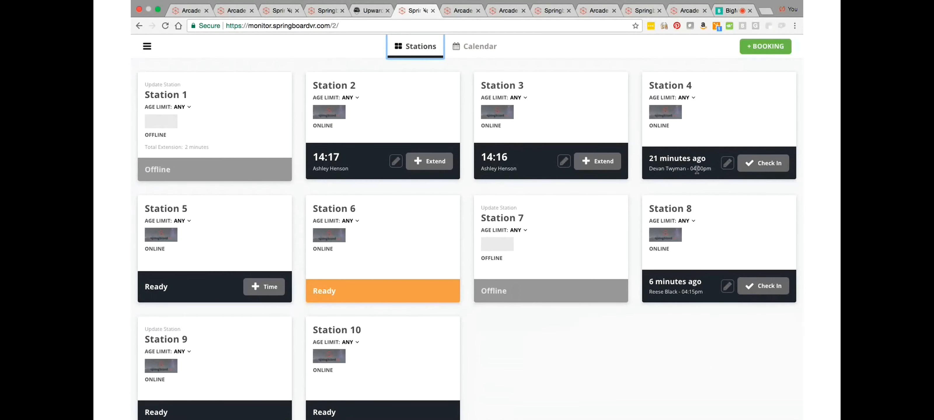
pyautogui.click(763, 164)
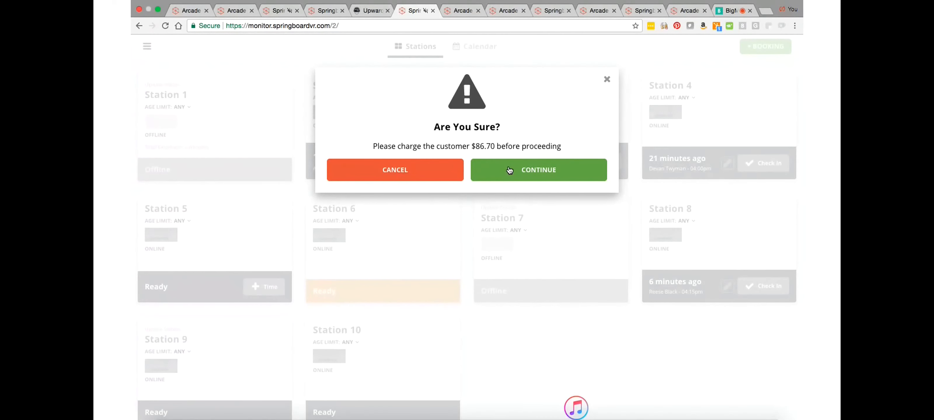
pyautogui.click(510, 170)
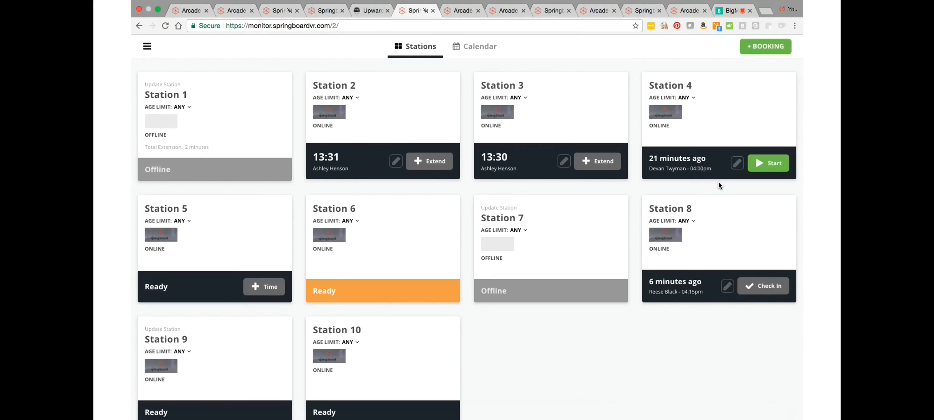
pyautogui.click(776, 165)
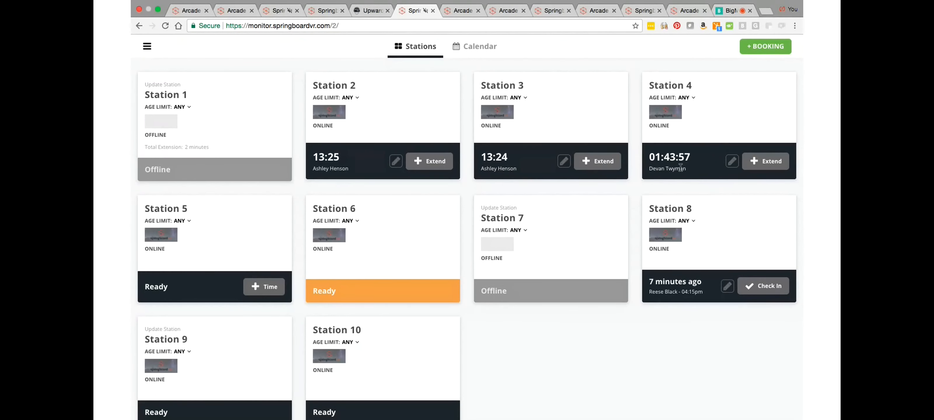
# Step: Review the Station 4 booking details and its charged and complimentary time extension options
pyautogui.click(732, 164)
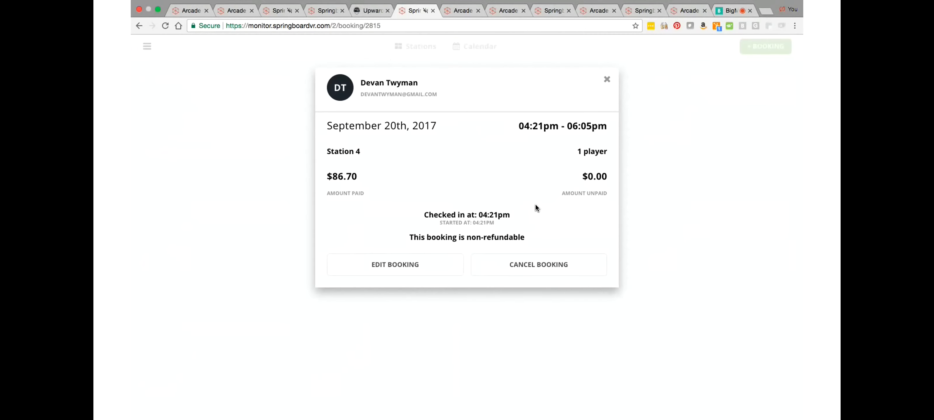
pyautogui.click(607, 80)
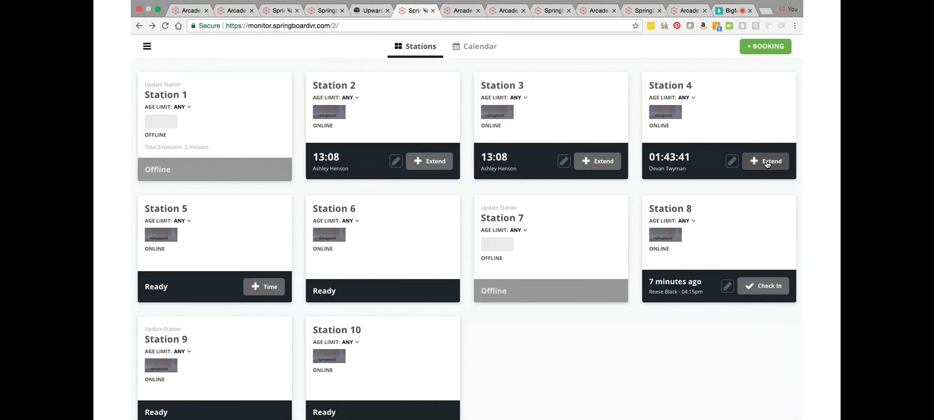
pyautogui.click(767, 163)
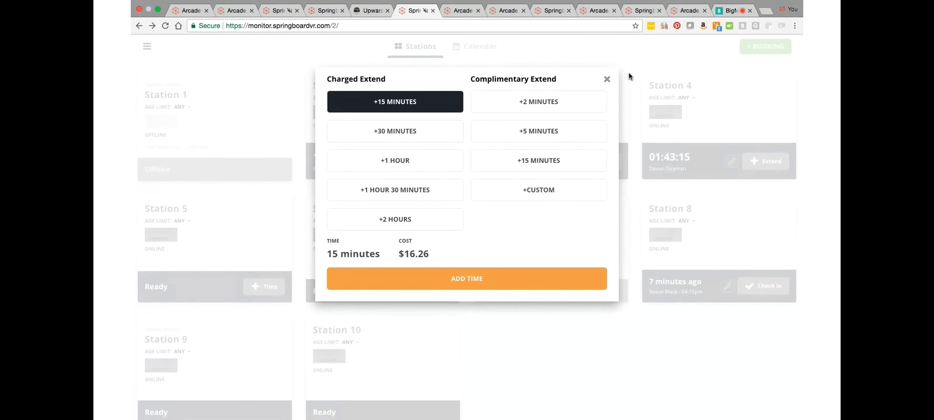
pyautogui.click(606, 80)
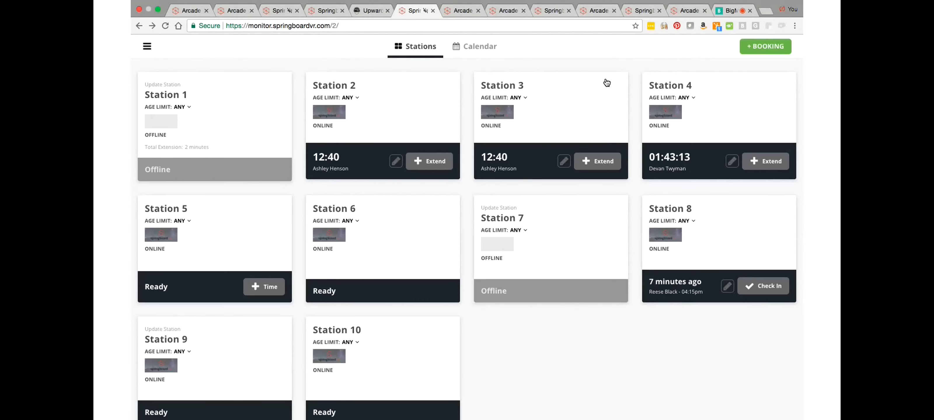
# Step: Open the booking calendar and examine the day's bookings for each station
pyautogui.click(488, 53)
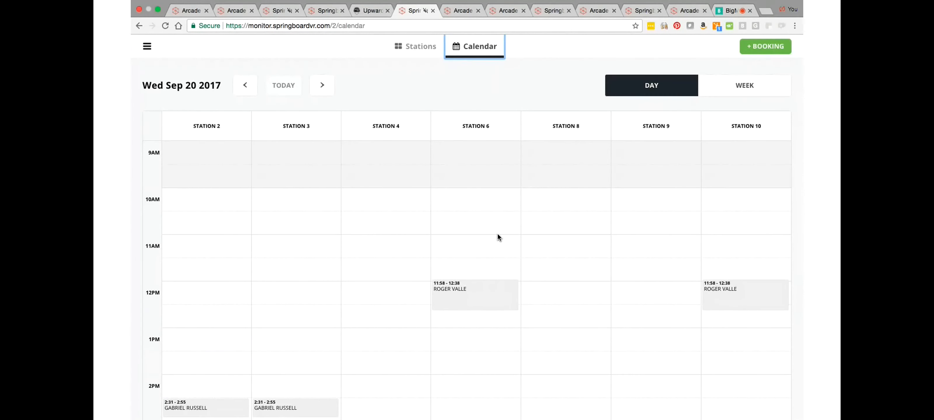
pyautogui.scroll(-5, 498, 238)
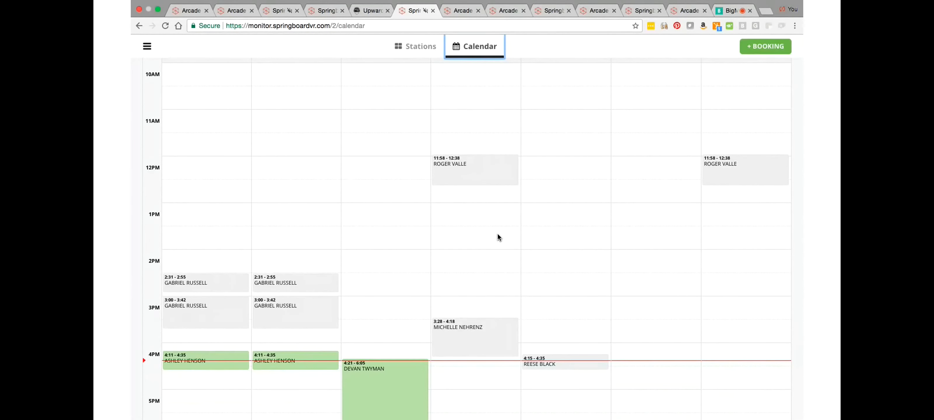
pyautogui.scroll(-3, 498, 238)
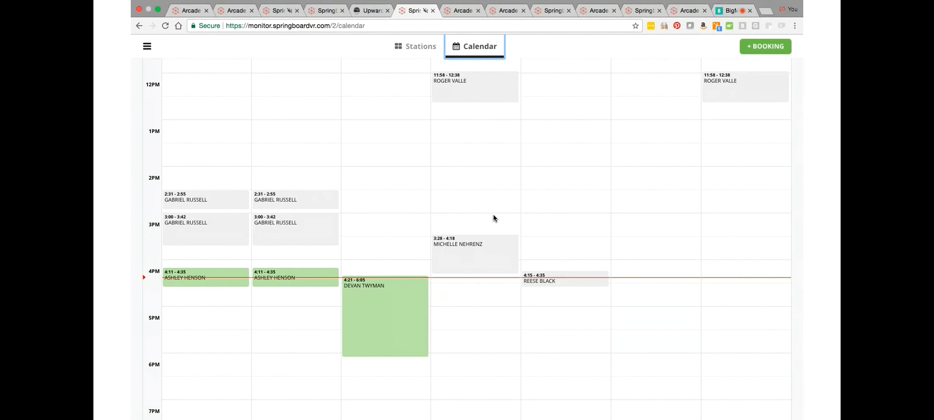
# Step: Review the in-house booking form without making a booking and switch the calendar to the week view
pyautogui.click(778, 52)
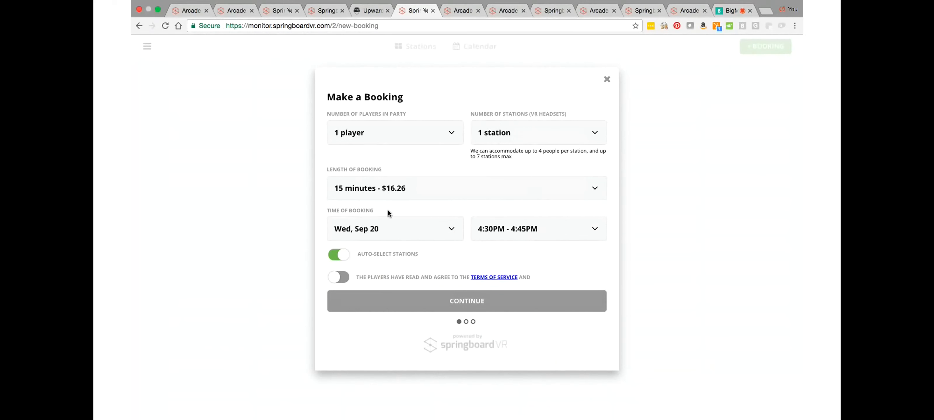
pyautogui.click(606, 81)
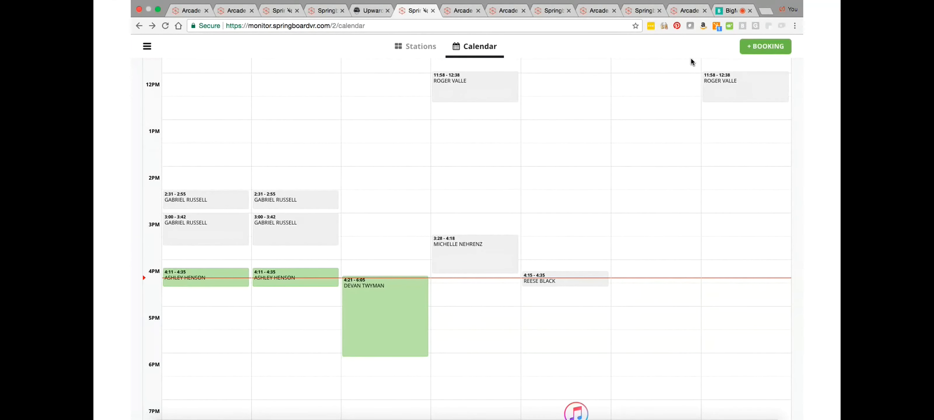
pyautogui.scroll(5, 698, 127)
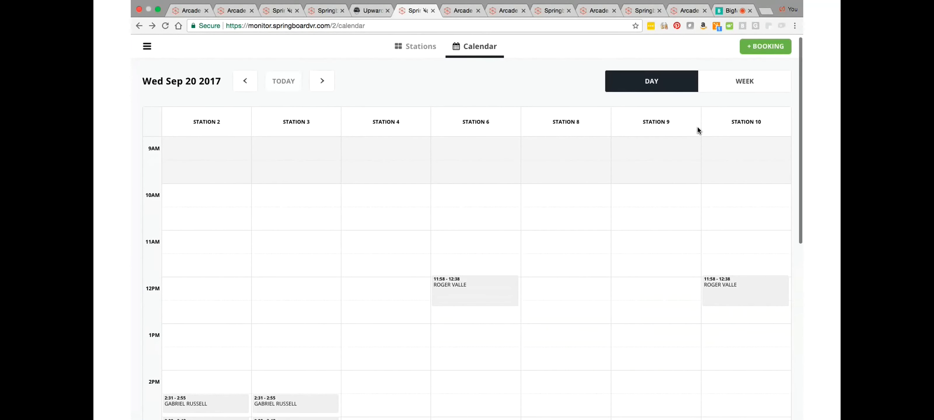
pyautogui.click(748, 86)
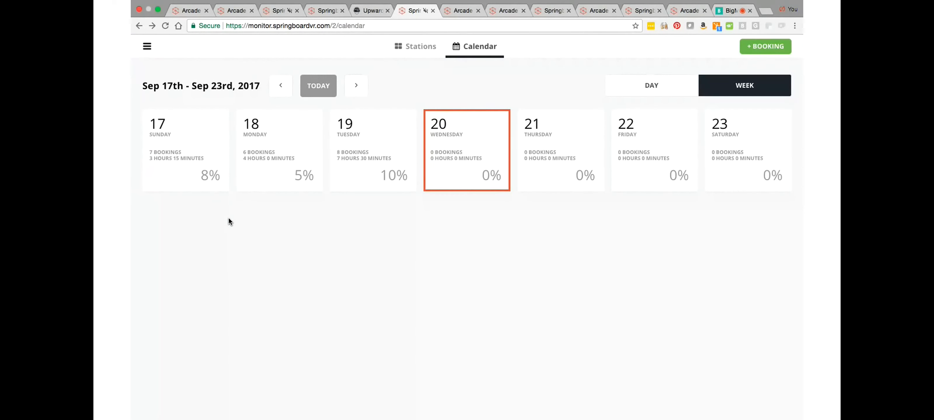
# Step: Check the daily opening and closing times under Hours of Operation in the Upward VR booking setup
pyautogui.click(459, 11)
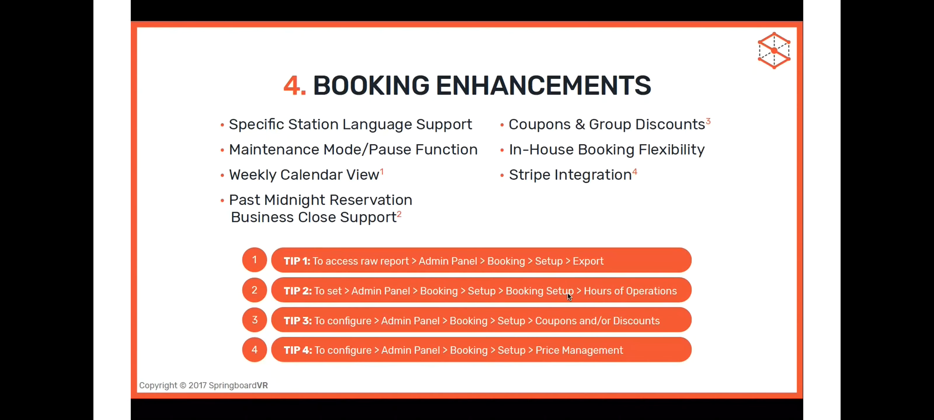
pyautogui.press('Escape')
pyautogui.click(508, 11)
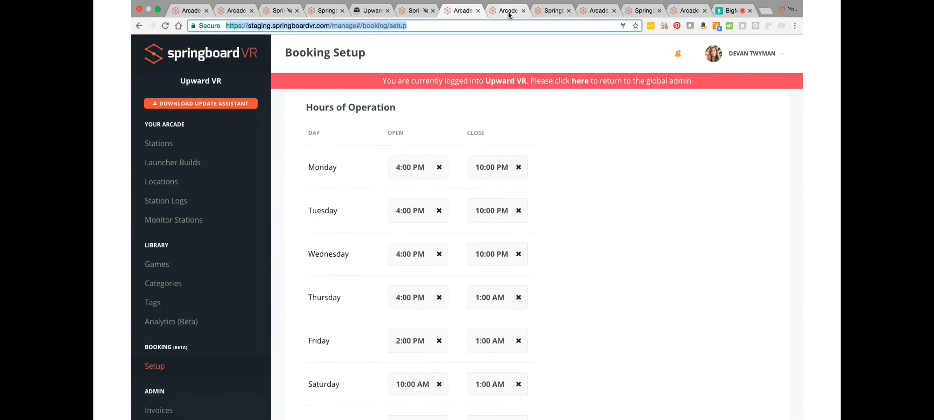
# Step: Examine the discount type and minimum station choices of the FREE DEMO coupon and view the coupon entry in the booking checkout
pyautogui.click(508, 12)
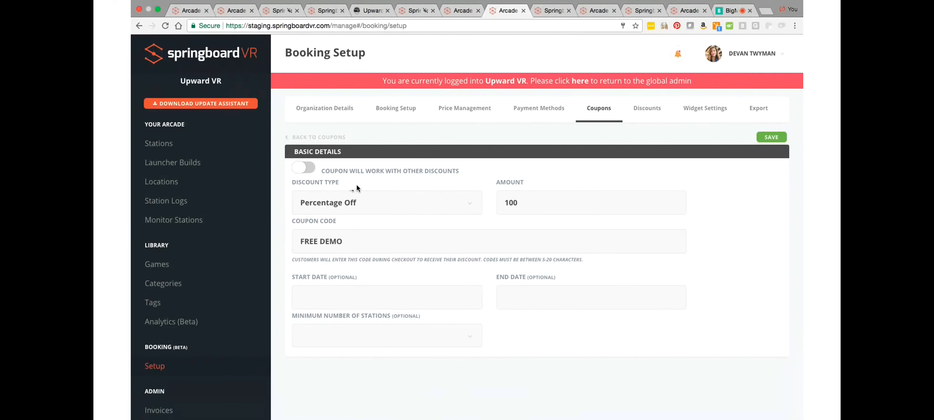
pyautogui.click(469, 206)
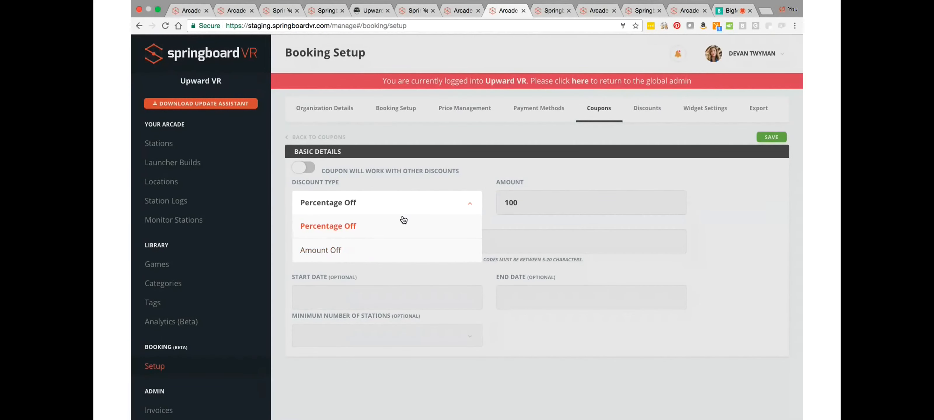
pyautogui.click(466, 182)
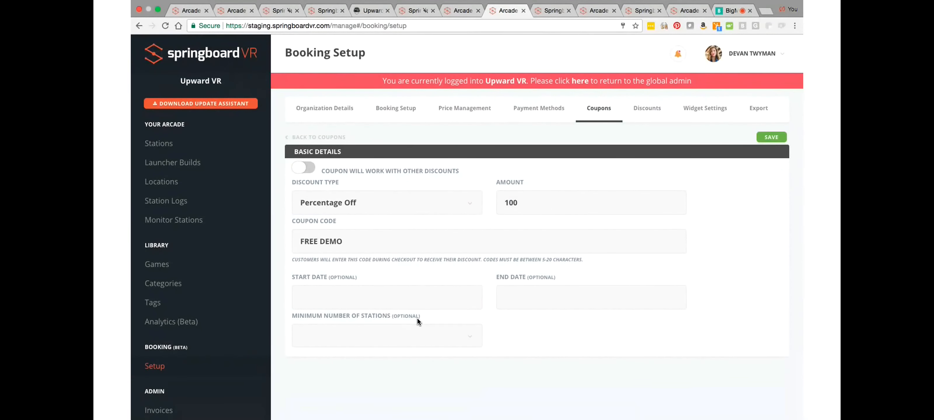
pyautogui.click(471, 340)
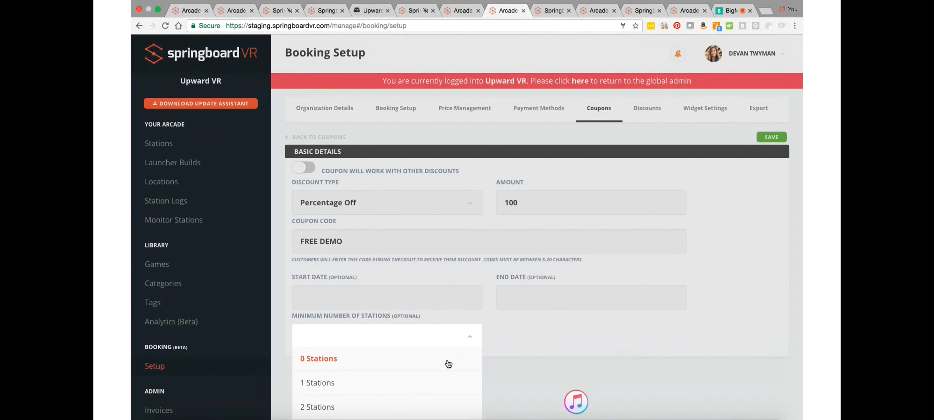
pyautogui.scroll(-3, 448, 365)
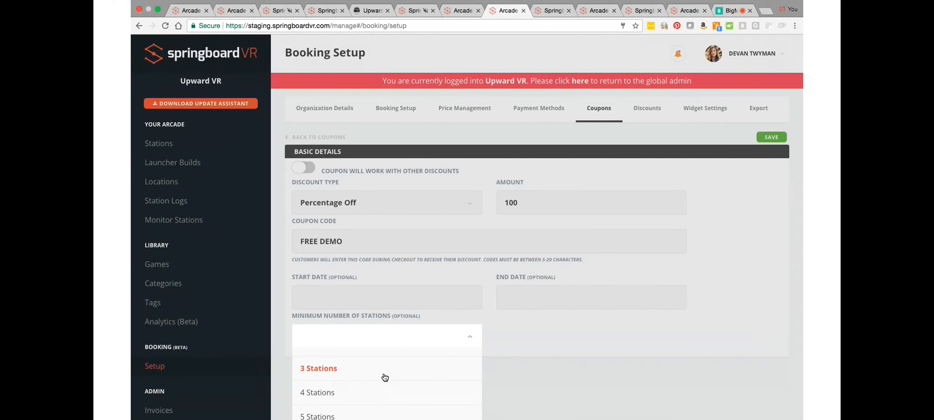
pyautogui.click(533, 341)
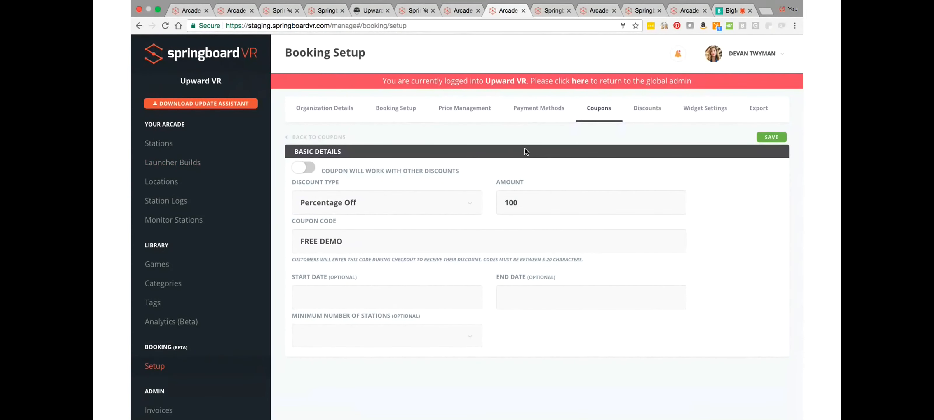
pyautogui.click(551, 12)
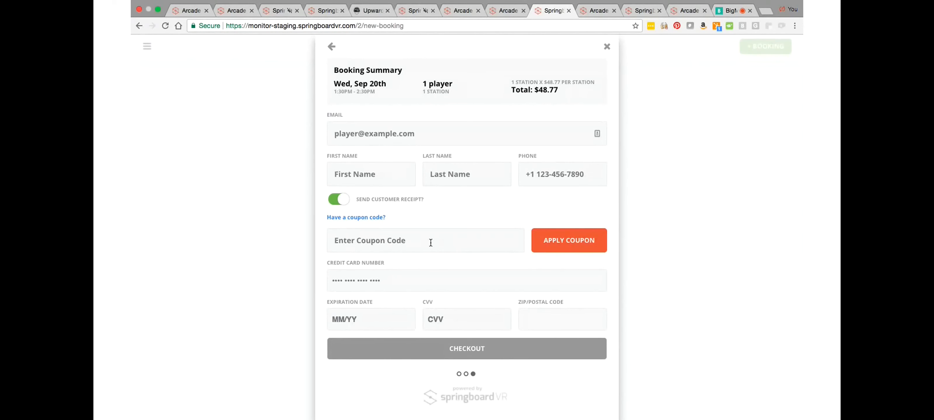
# Step: Examine the discount type choices and minimum station requirement of the "3 Stations @ 25% Discount" group discount without changing it
pyautogui.click(596, 10)
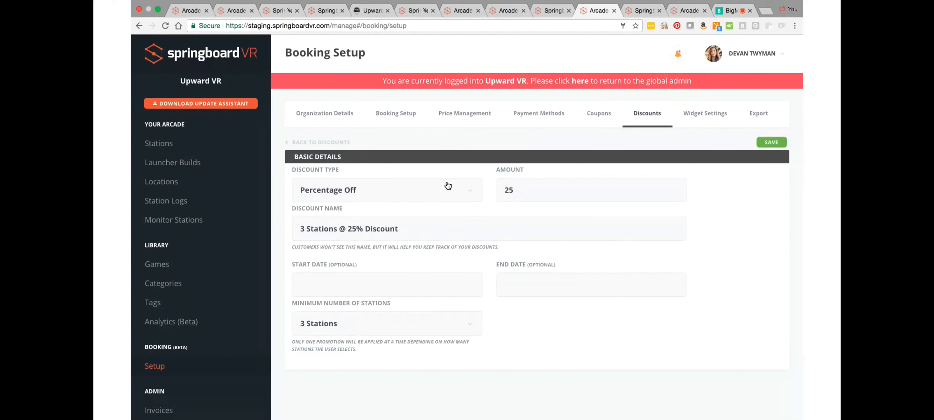
pyautogui.click(471, 195)
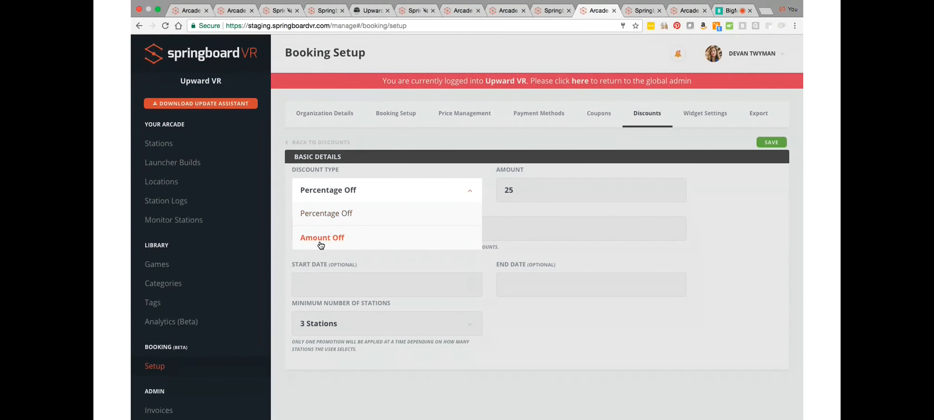
pyautogui.click(471, 173)
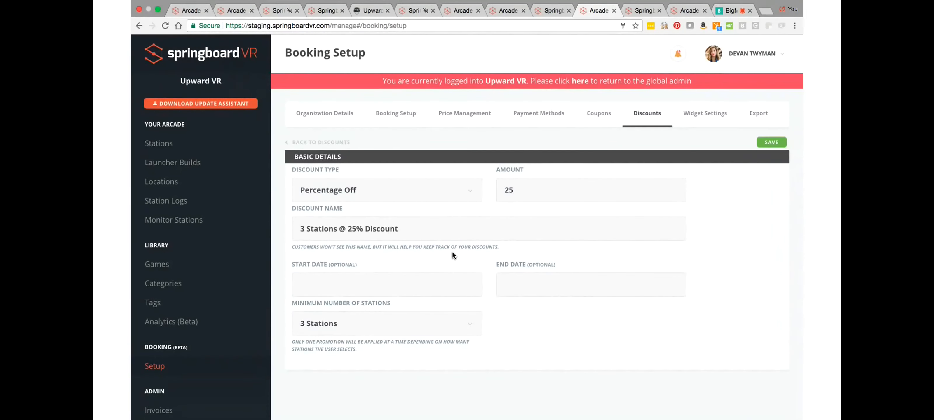
pyautogui.scroll(-2, 452, 251)
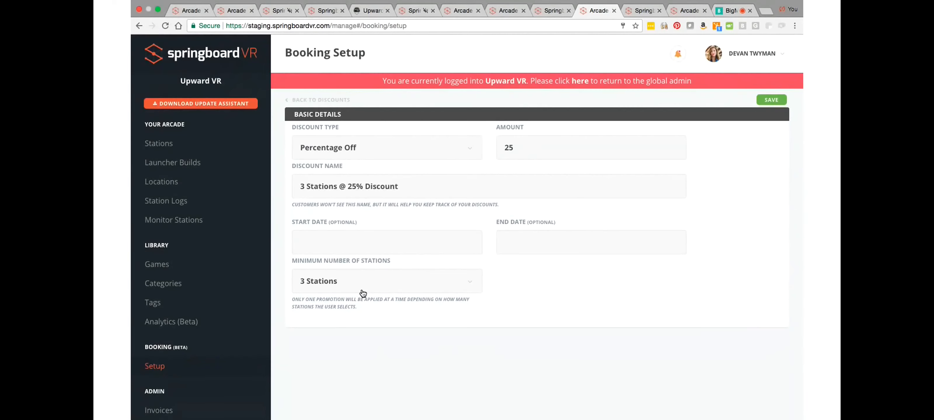
pyautogui.scroll(2, 362, 293)
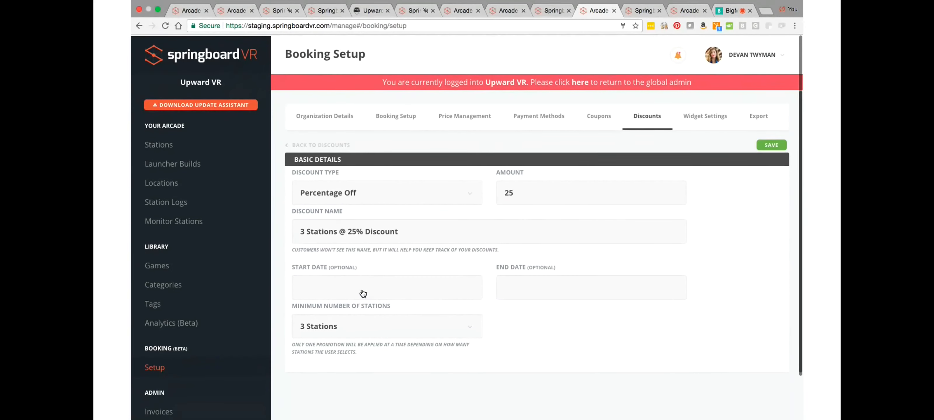
# Step: Set the Penn Square Mall booking to 1 station and back to 3 stations to compare the totals with the group discount
pyautogui.click(643, 12)
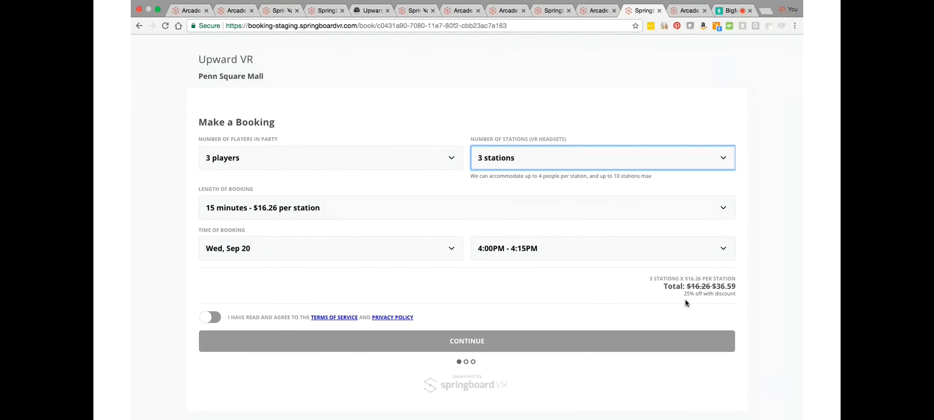
pyautogui.click(723, 158)
pyautogui.click(710, 138)
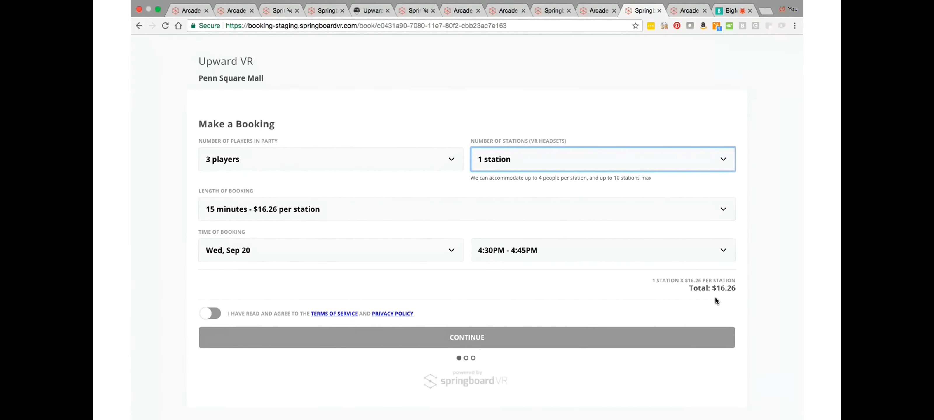
pyautogui.click(722, 162)
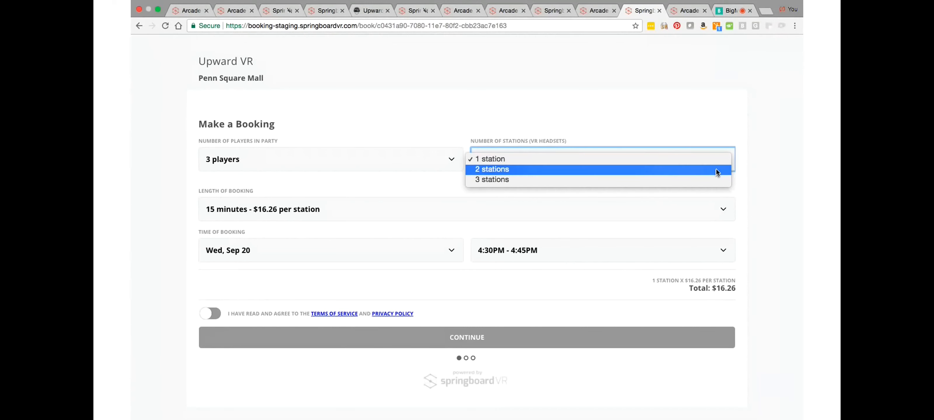
pyautogui.click(713, 180)
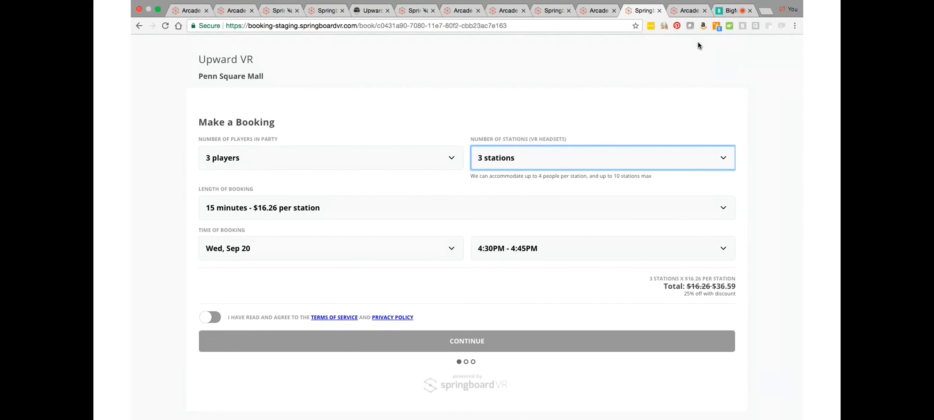
# Step: Check the Booking Enhancements slide and revisit the weekly booking calendar in the browser
pyautogui.press('super+Tab')
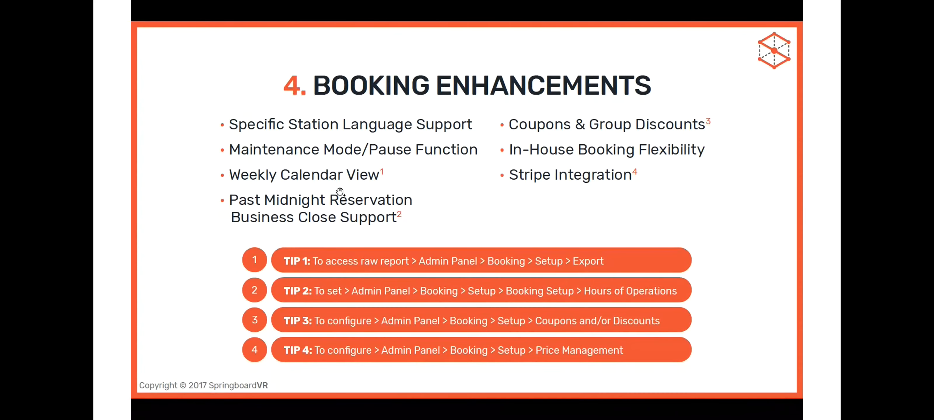
pyautogui.press('super+Tab')
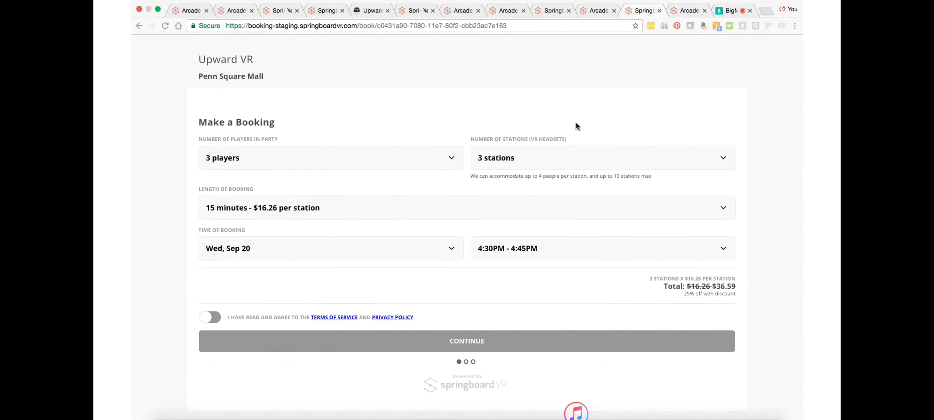
pyautogui.click(594, 12)
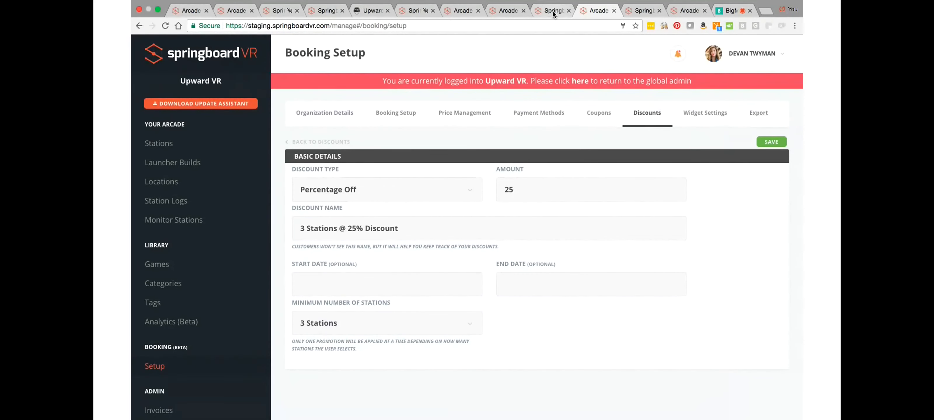
pyautogui.click(461, 11)
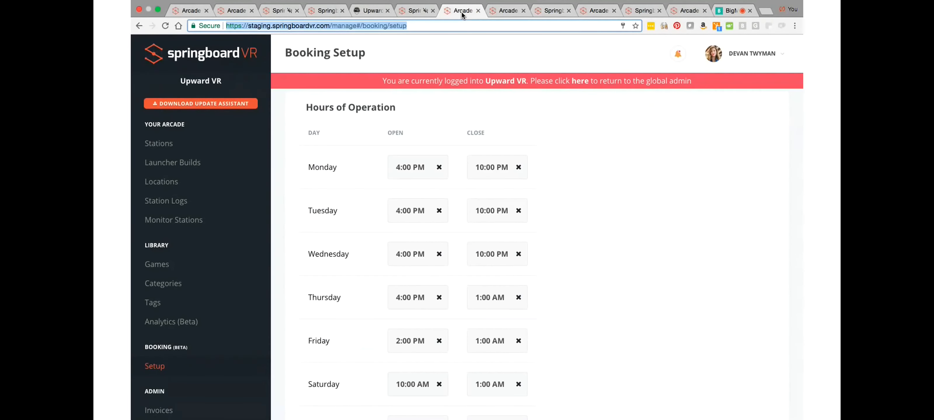
pyautogui.click(415, 15)
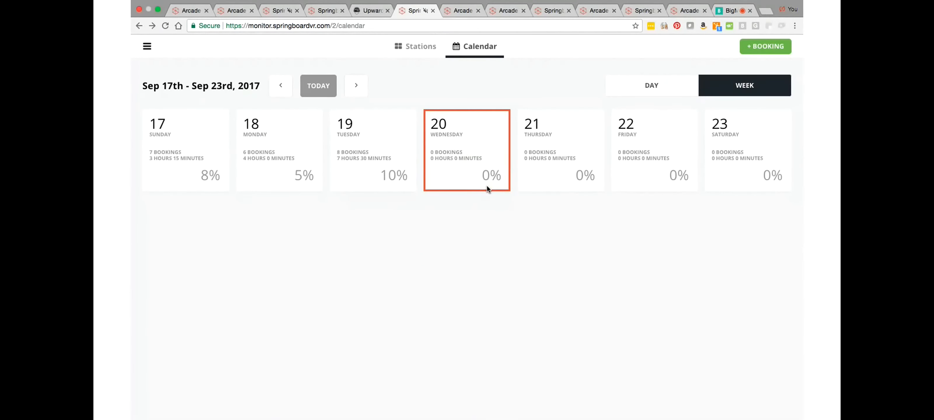
# Step: View the booking data export options in Upward VR's booking setup and switch back to the presentation slides
pyautogui.click(594, 12)
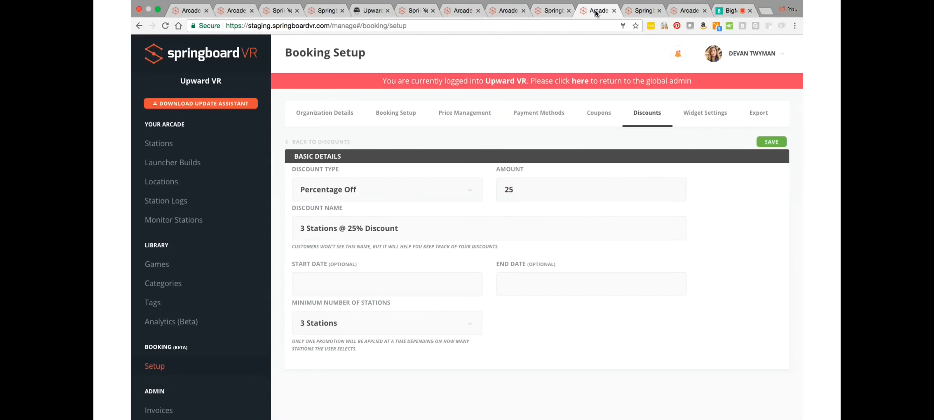
pyautogui.click(757, 114)
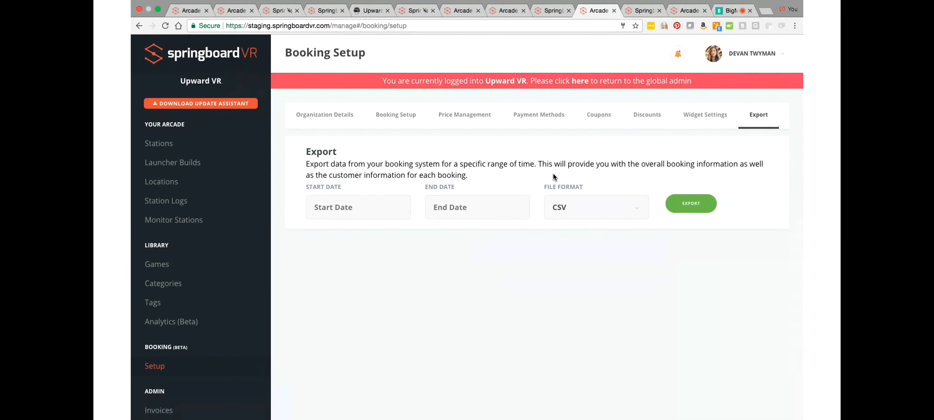
pyautogui.press('super+Tab')
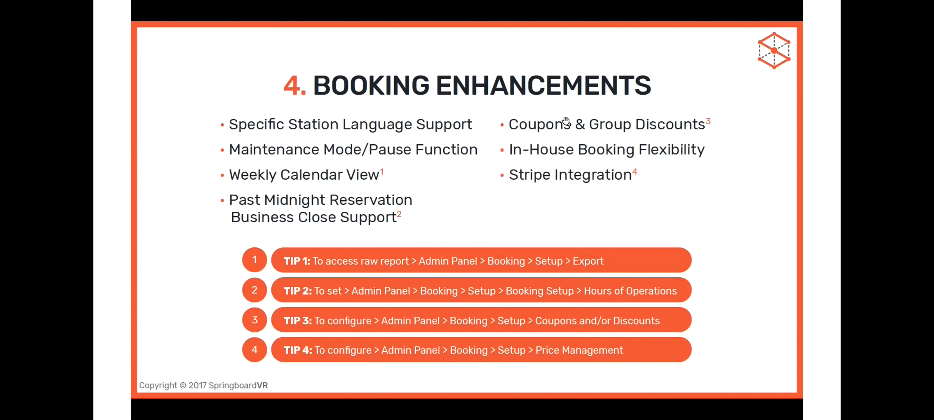
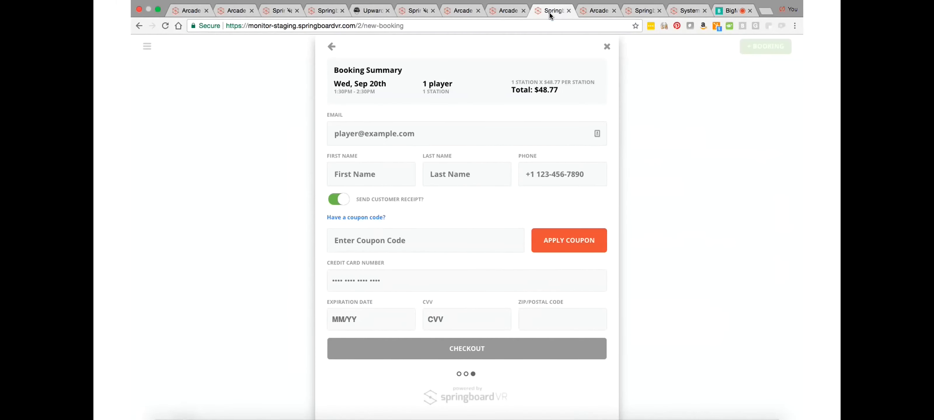
# Step: Compare the new-booking checkout form with the FREE DEMO coupon settings and the booking export page
pyautogui.click(506, 12)
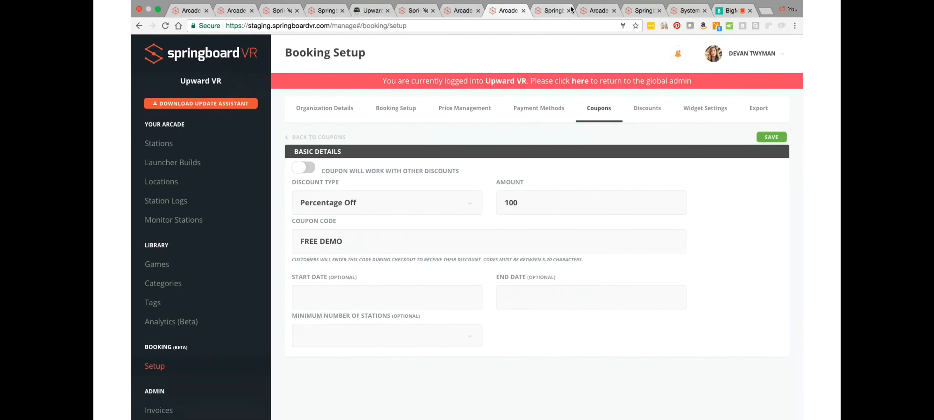
pyautogui.click(587, 13)
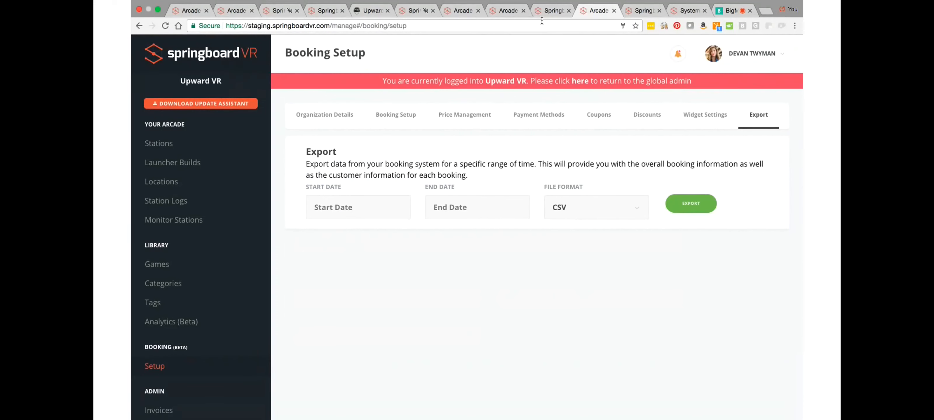
pyautogui.click(551, 13)
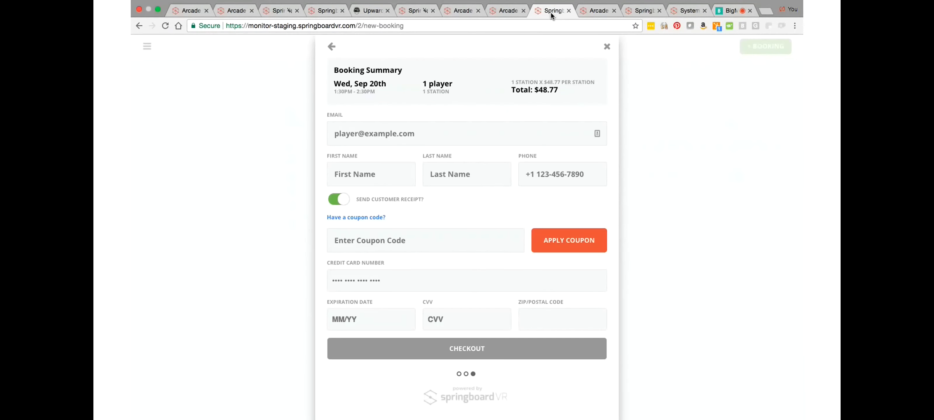
pyautogui.click(504, 12)
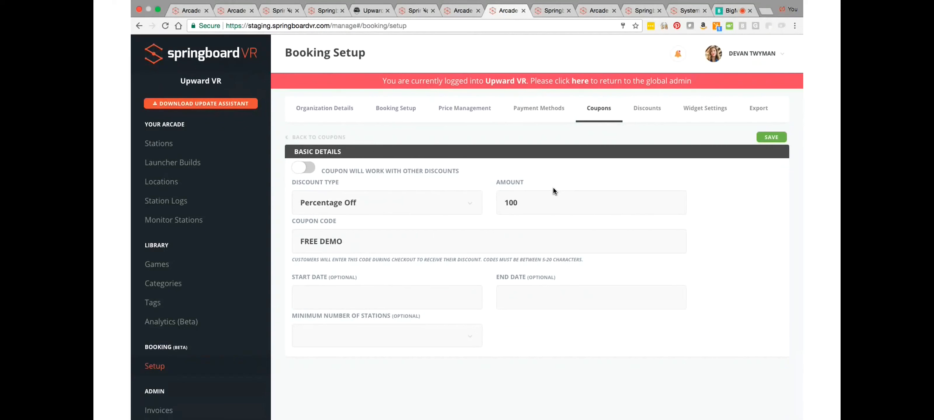
# Step: Review the discounts, booking lengths and payment methods in Upward VR's booking setup, including the Square location choices
pyautogui.click(651, 110)
pyautogui.click(645, 113)
pyautogui.click(645, 110)
pyautogui.click(645, 112)
pyautogui.click(459, 108)
pyautogui.click(459, 109)
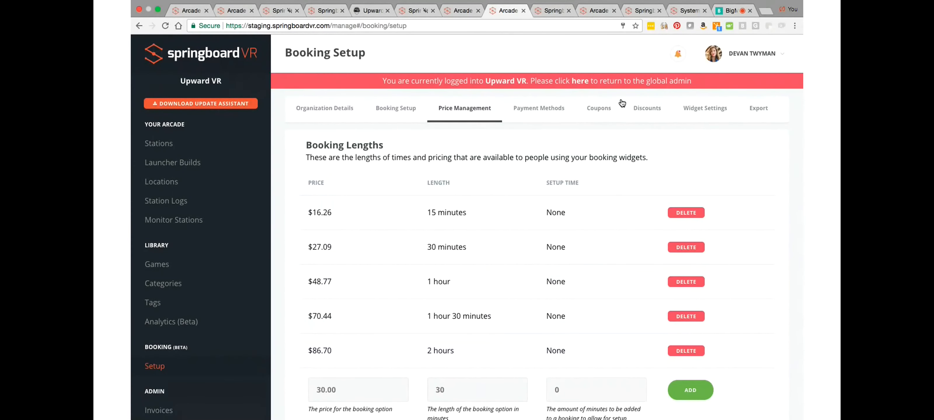
pyautogui.click(548, 113)
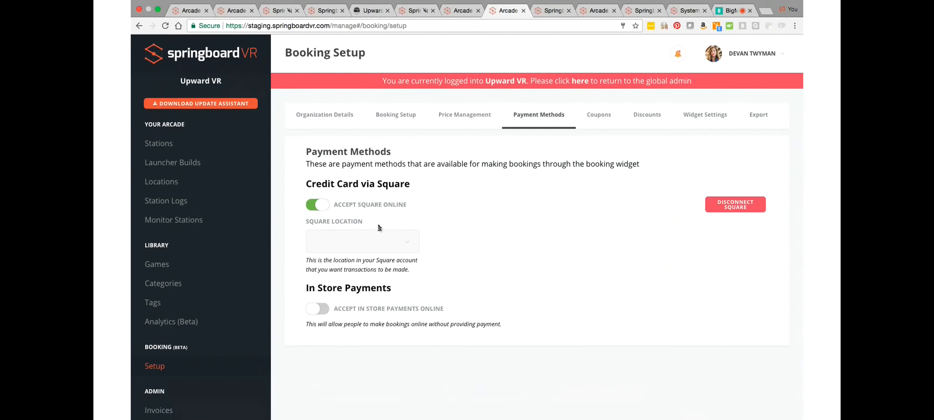
pyautogui.click(376, 243)
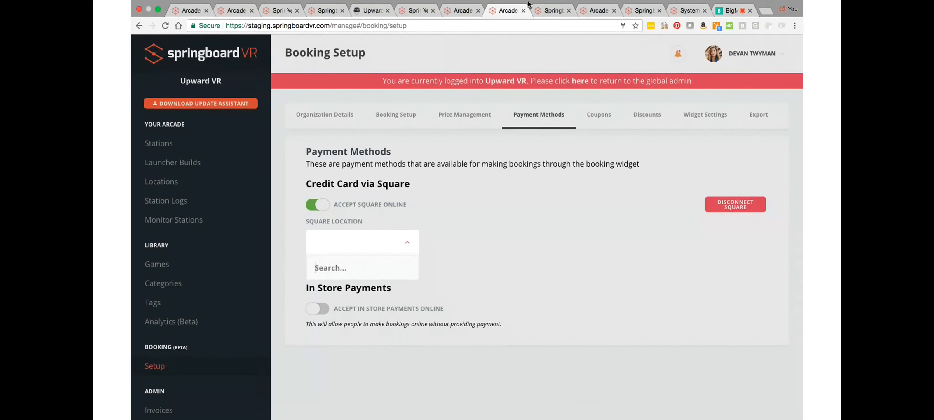
# Step: Revisit the new-booking checkout form, the booking export page and the Penn Square Mall booking page
pyautogui.click(553, 21)
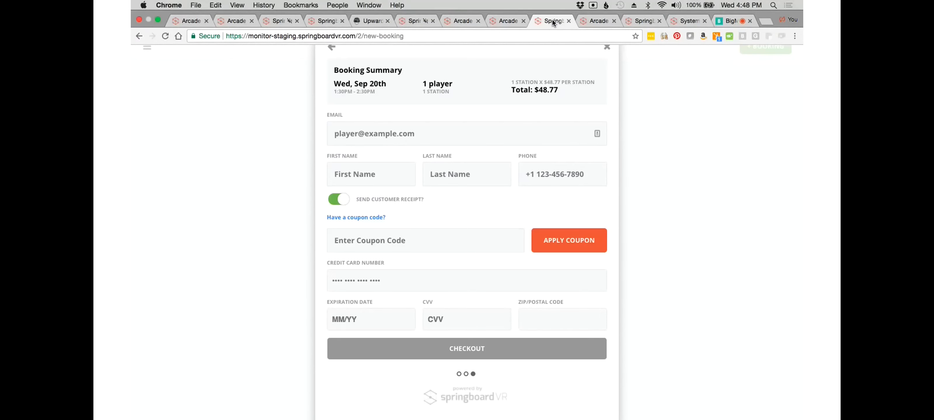
pyautogui.click(511, 21)
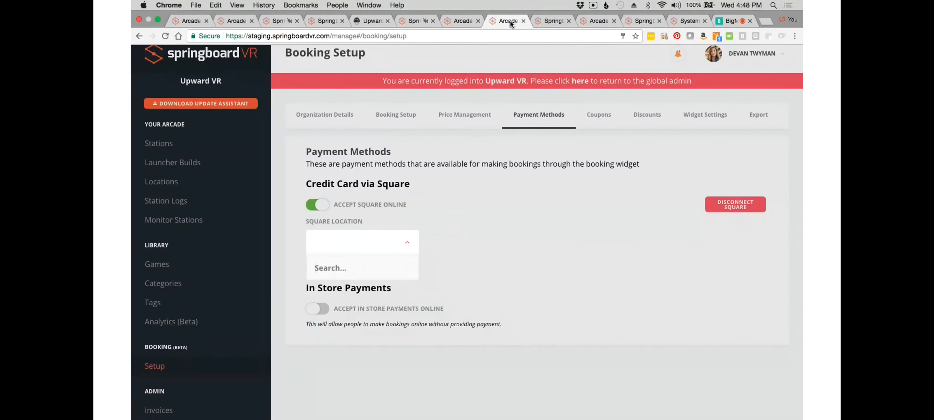
pyautogui.click(554, 23)
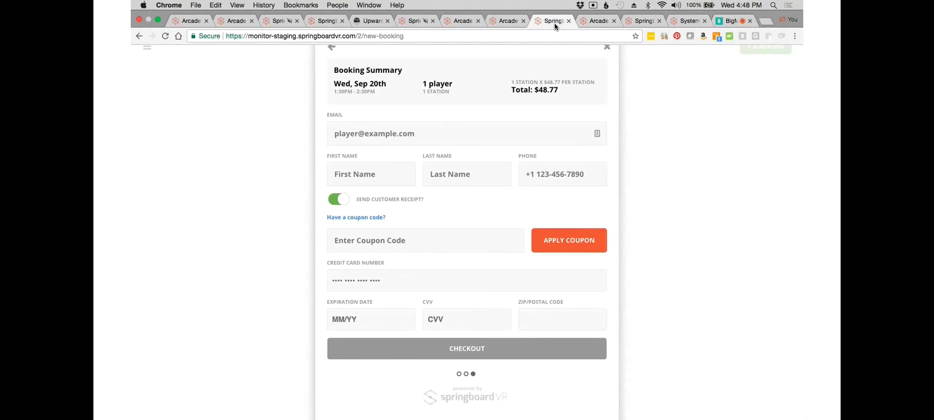
pyautogui.click(596, 21)
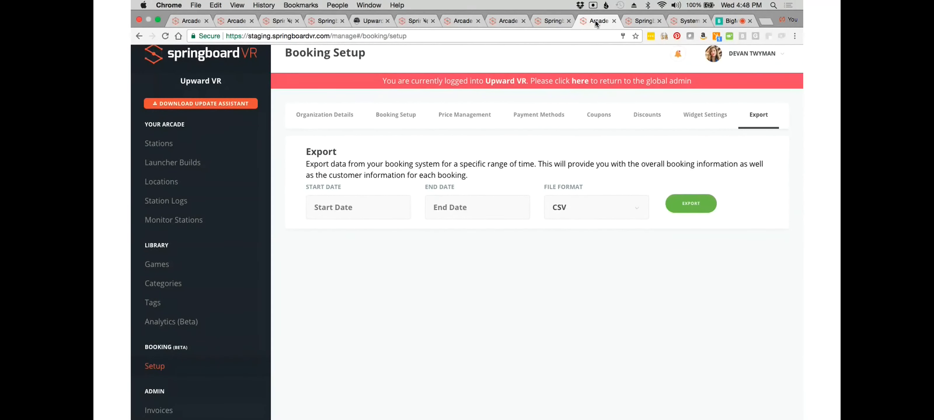
pyautogui.click(637, 22)
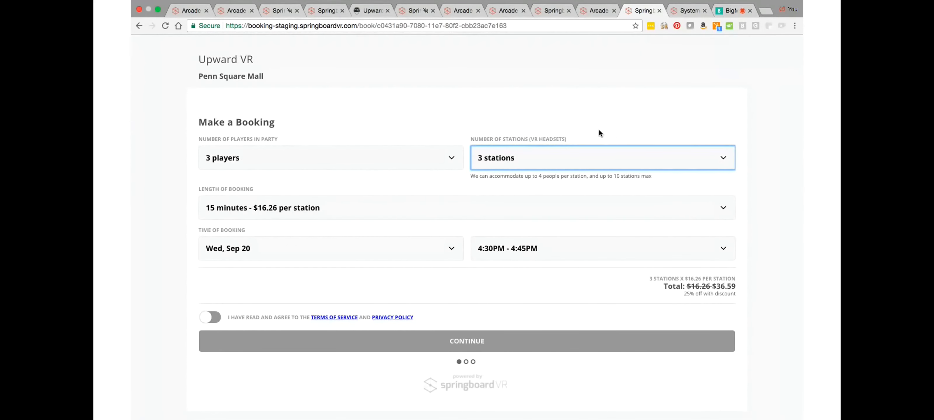
# Step: View Upward VR's stations list from the QuiVr game editing page and try to open the library's categories
pyautogui.click(189, 12)
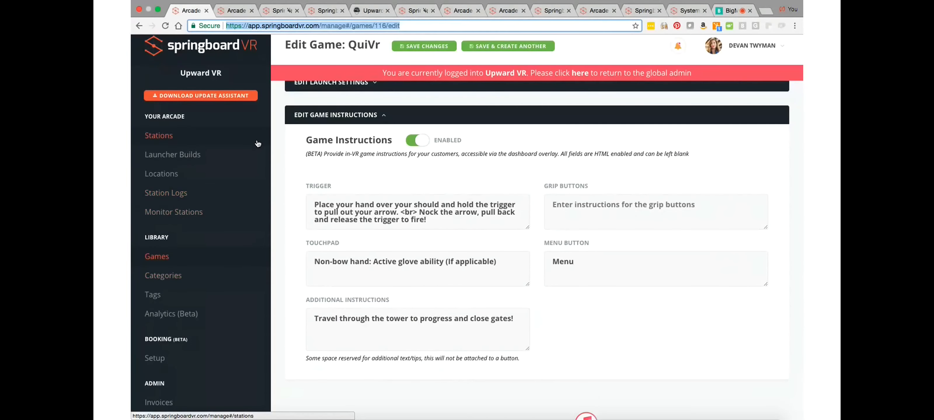
pyautogui.click(162, 141)
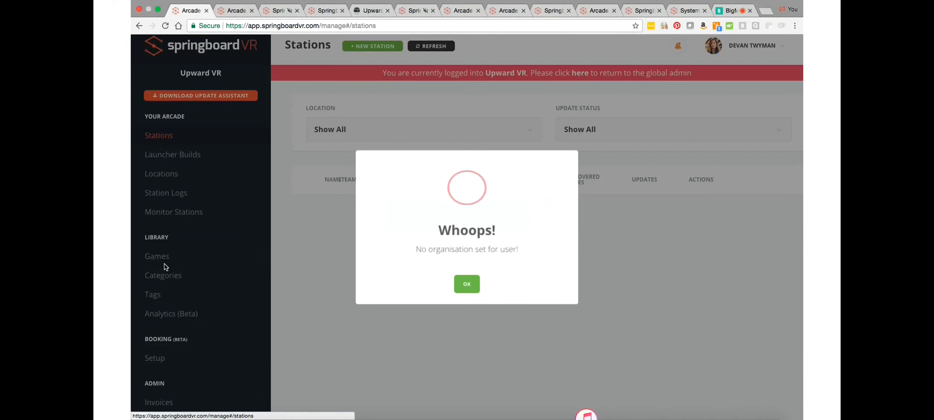
pyautogui.click(161, 256)
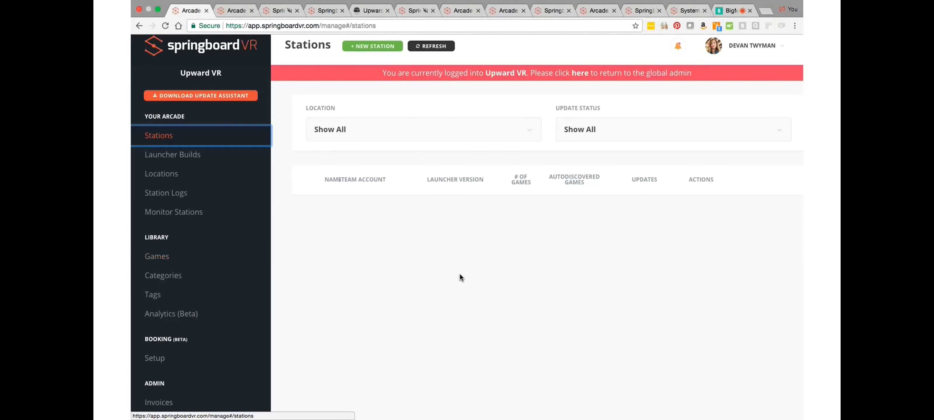
pyautogui.click(161, 280)
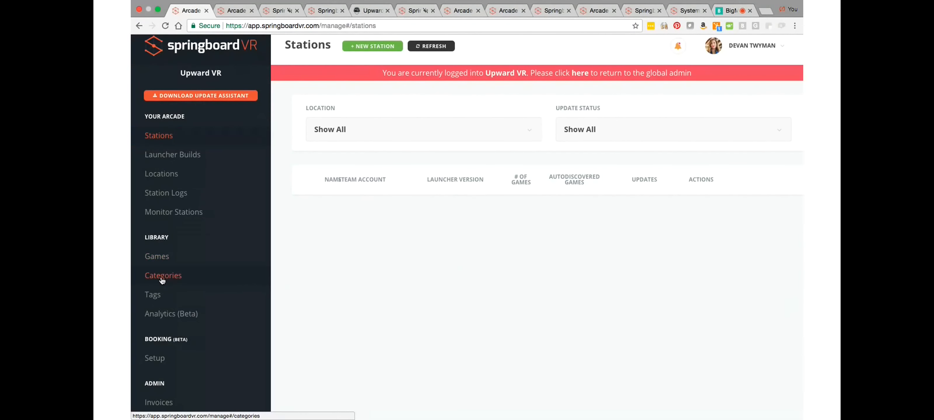
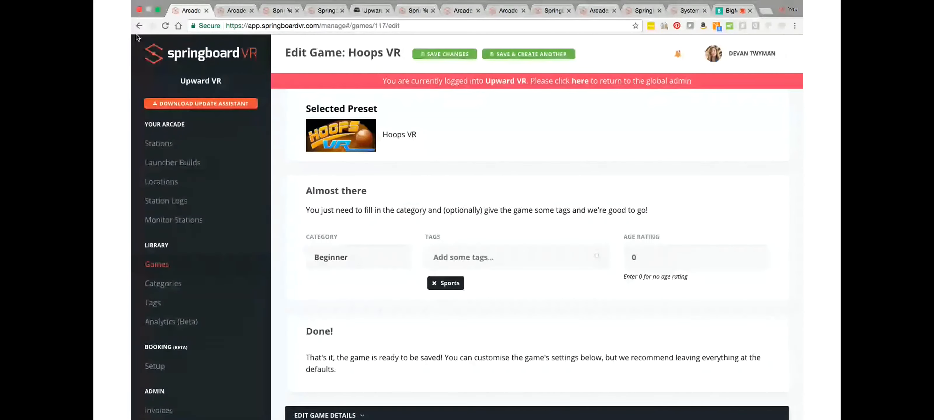
# Step: Open the QuiVr game for editing from the games list and examine its category, tags and age rating
pyautogui.click(140, 26)
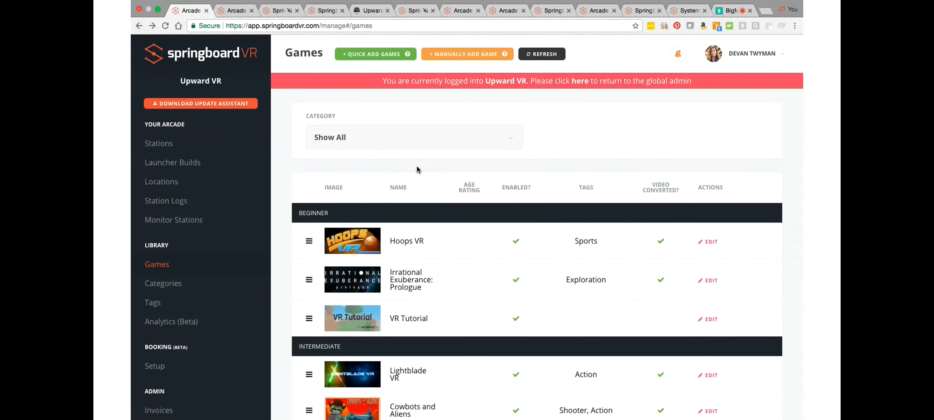
pyautogui.scroll(-8, 511, 347)
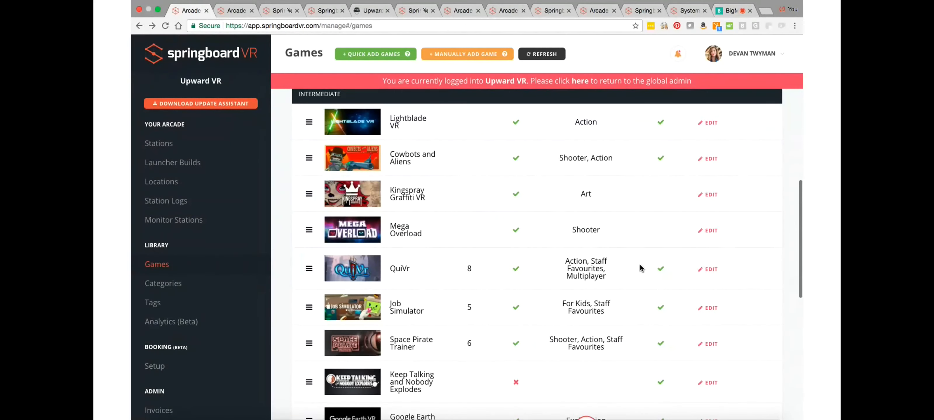
pyautogui.click(711, 270)
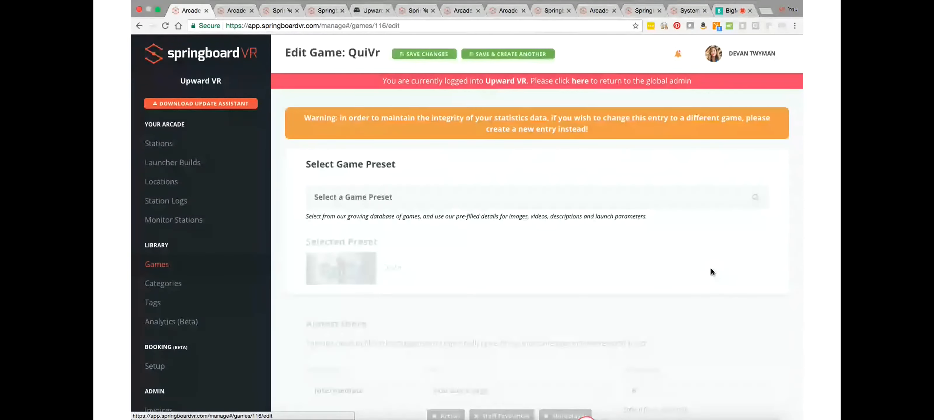
pyautogui.scroll(-2, 711, 272)
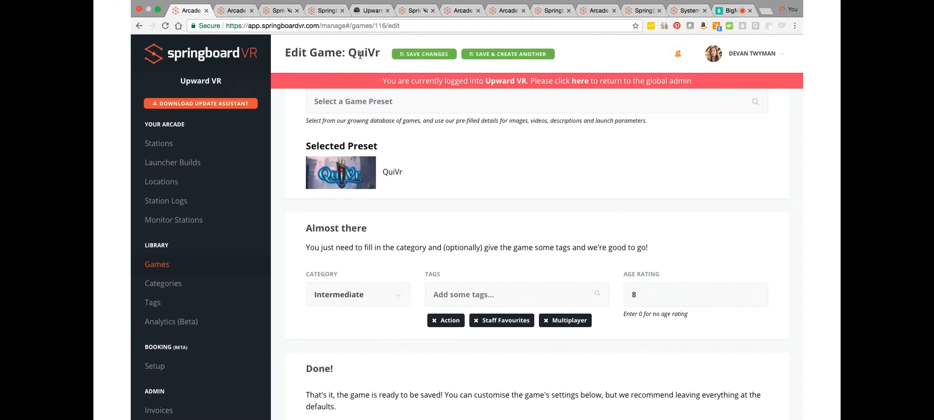
# Step: Open the station monitor and view the age limit options available for Station 2
pyautogui.click(171, 217)
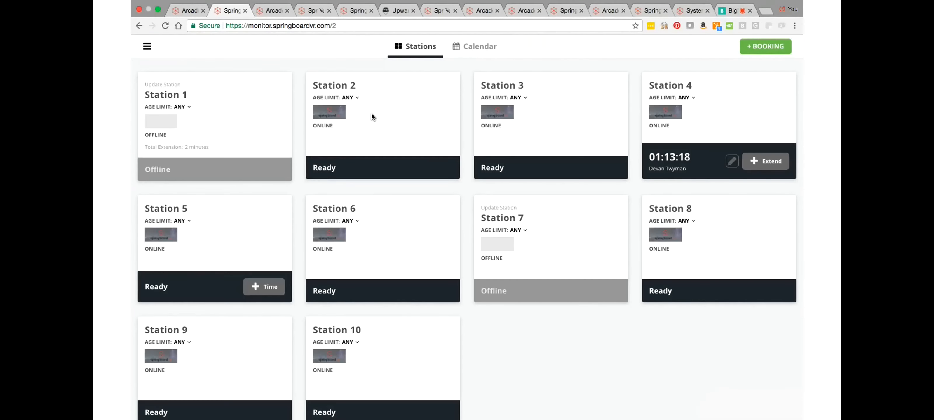
pyautogui.click(358, 97)
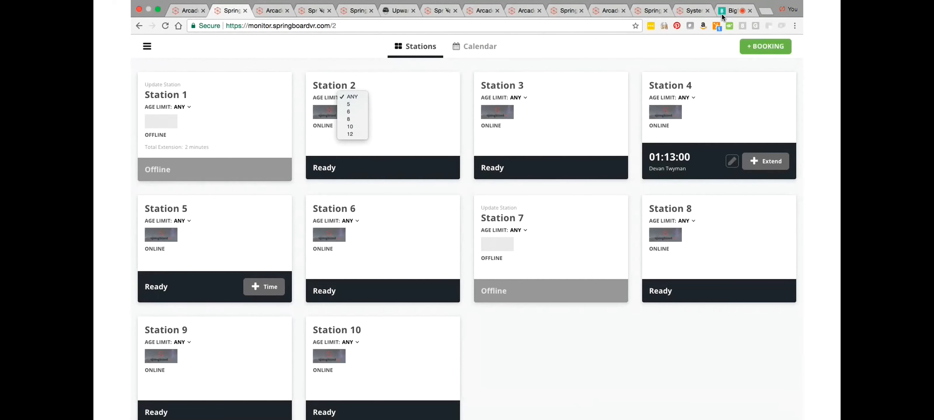
pyautogui.press('Escape')
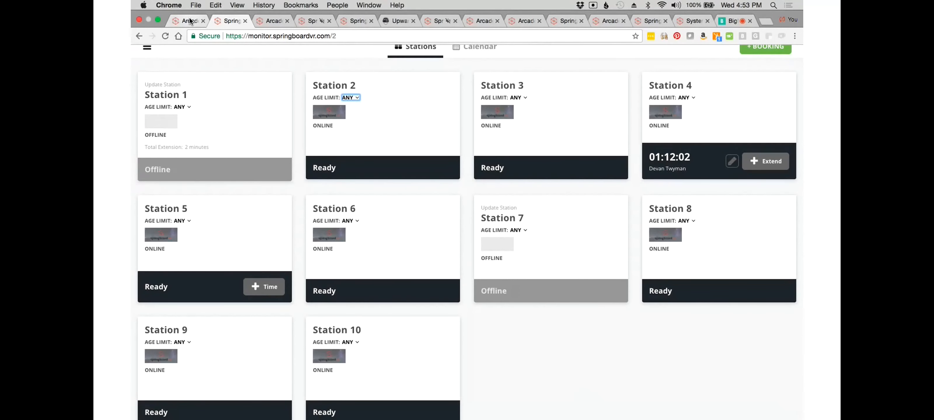
# Step: Review the monitor's weekly booking calendar, the stations overview and the hours of operation in Upward VR's booking setup
pyautogui.click(437, 12)
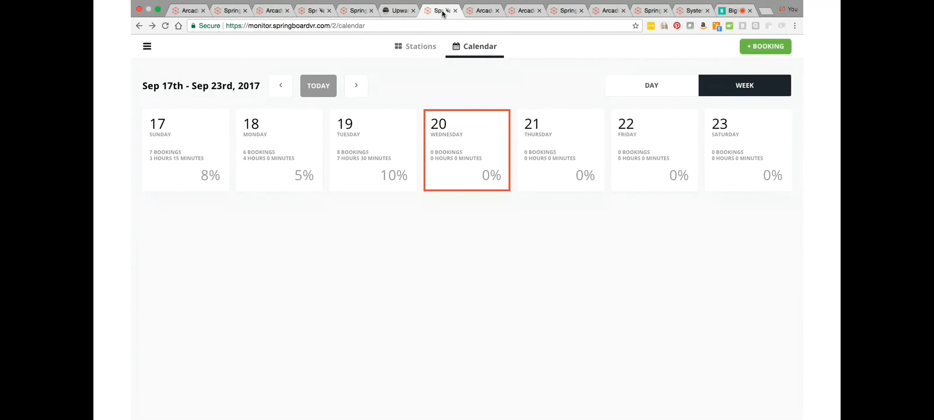
pyautogui.click(224, 12)
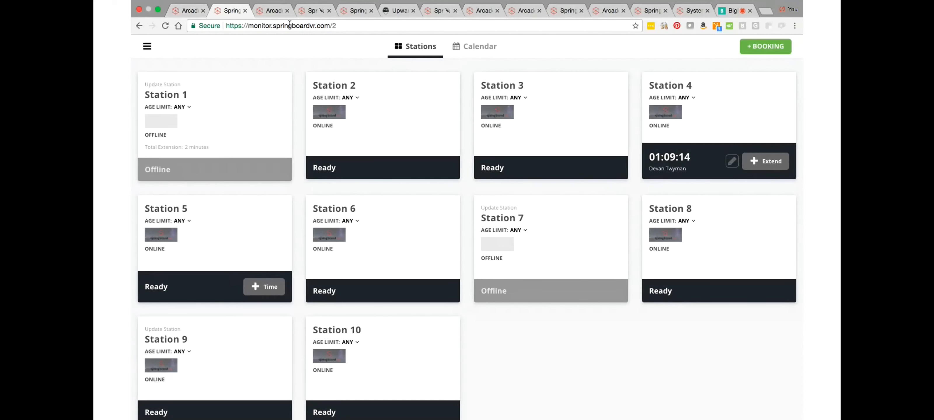
pyautogui.click(427, 12)
pyautogui.click(481, 11)
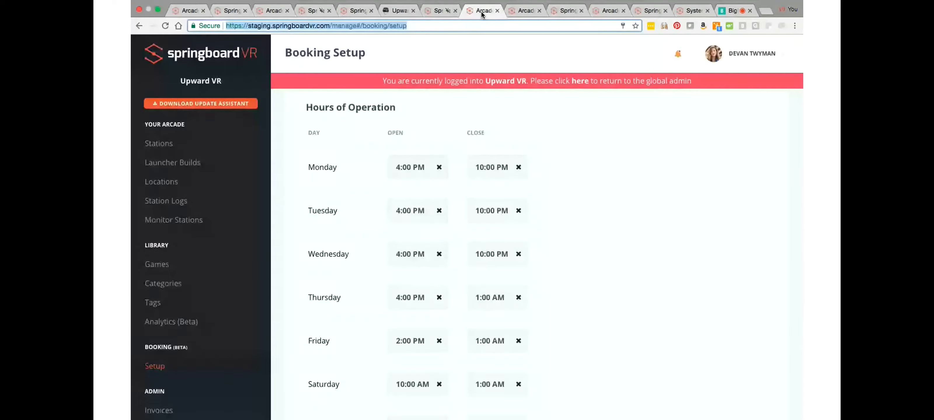
pyautogui.click(523, 12)
# Step: Return to the weekly calendar, then view Station 2's settings page and the live stations overview
pyautogui.click(438, 14)
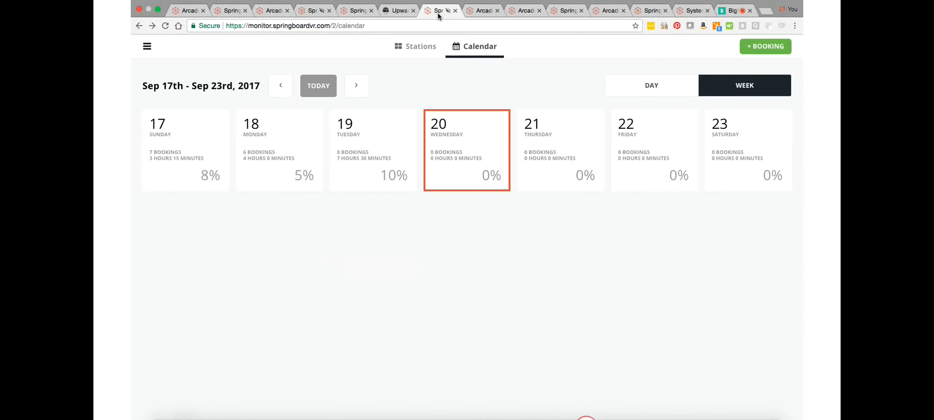
pyautogui.click(354, 13)
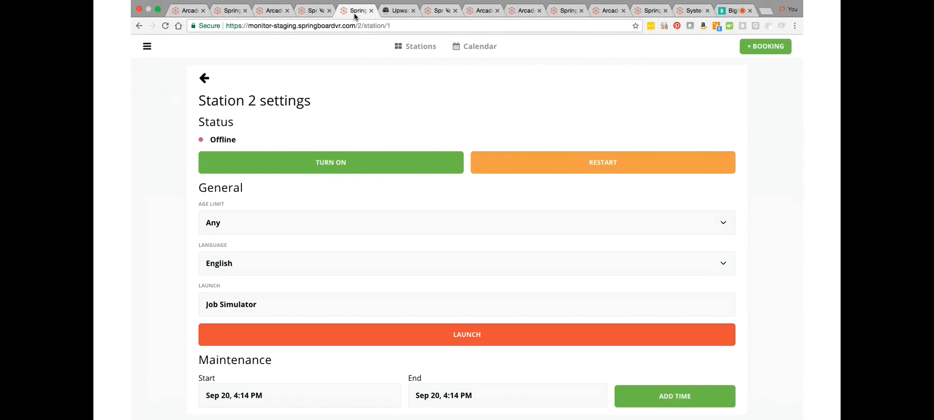
pyautogui.click(317, 15)
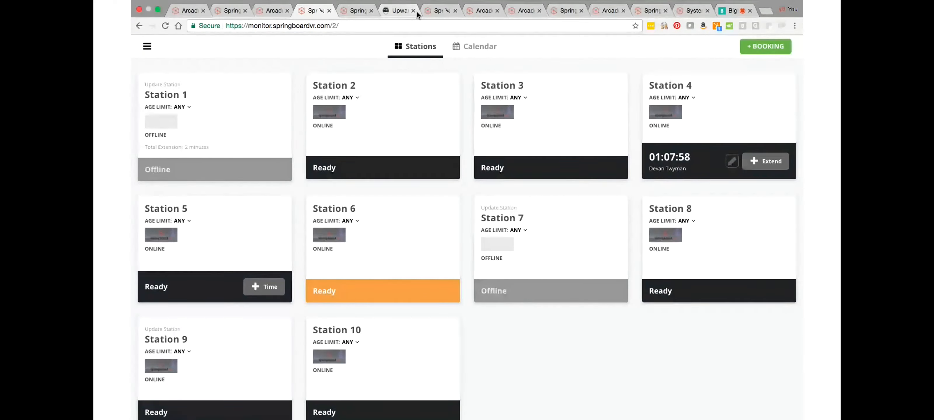
# Step: Revisit the admin booking setup page, the Penn Square Mall booking page and the checkout form on Upward VR's website
pyautogui.click(692, 11)
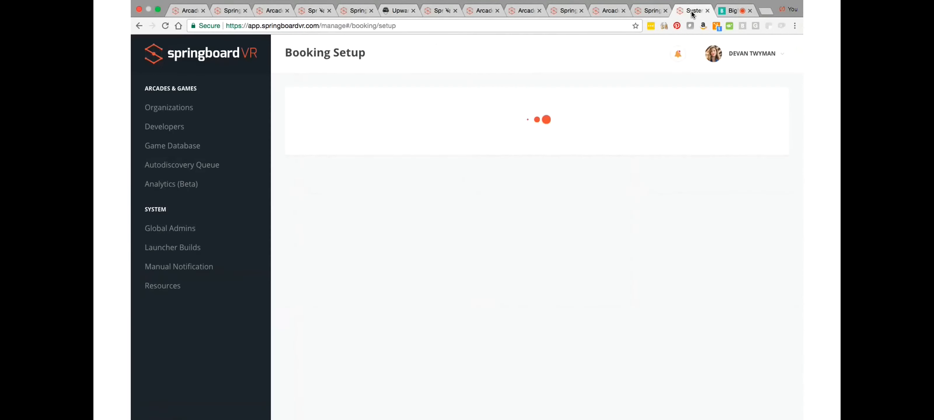
pyautogui.click(642, 12)
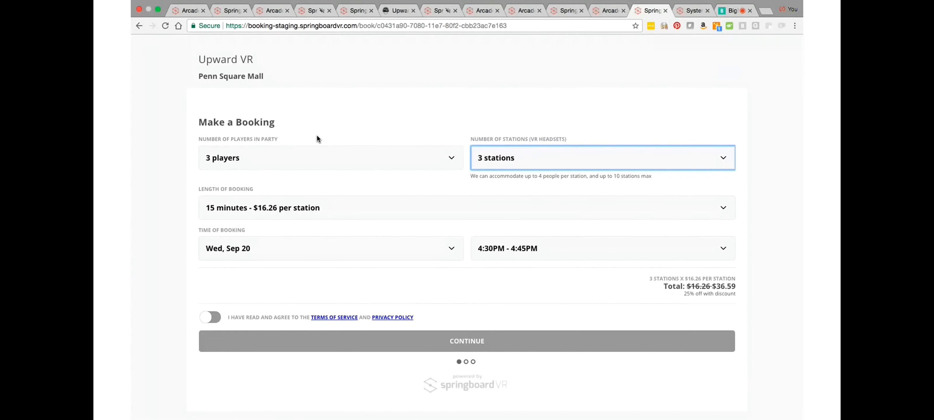
pyautogui.click(399, 10)
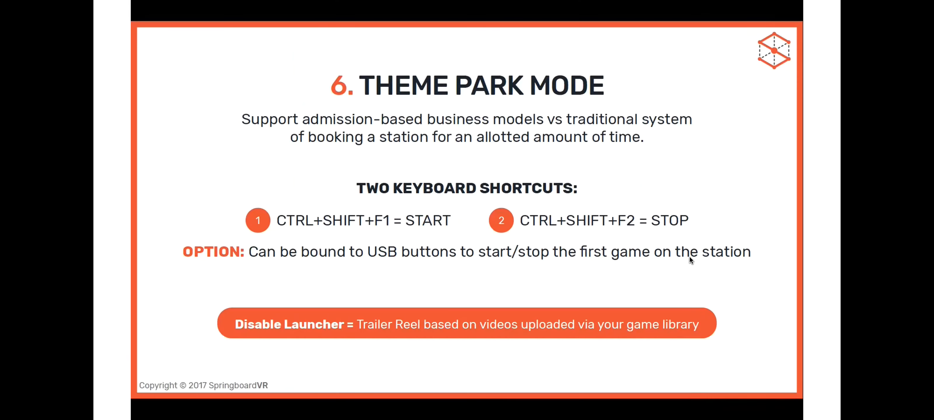
pyautogui.press('Right')
pyautogui.press('Right')
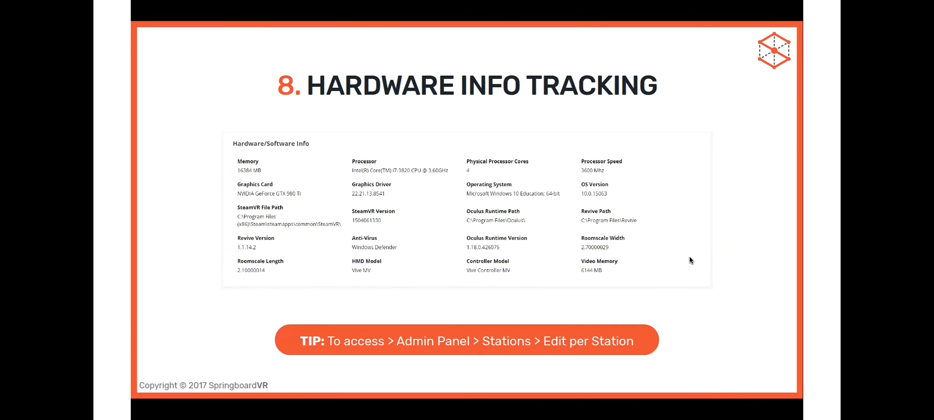